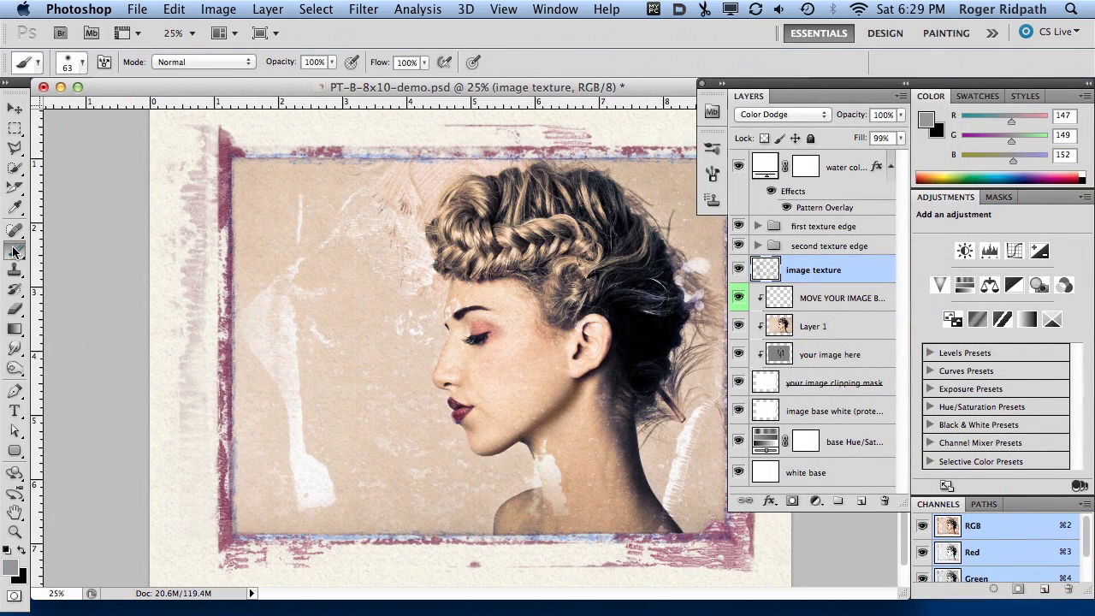
Step: Load 'Polaroid transfer grunge brushes.abr' into the brush presets through Load Brushes
left_click(82, 64)
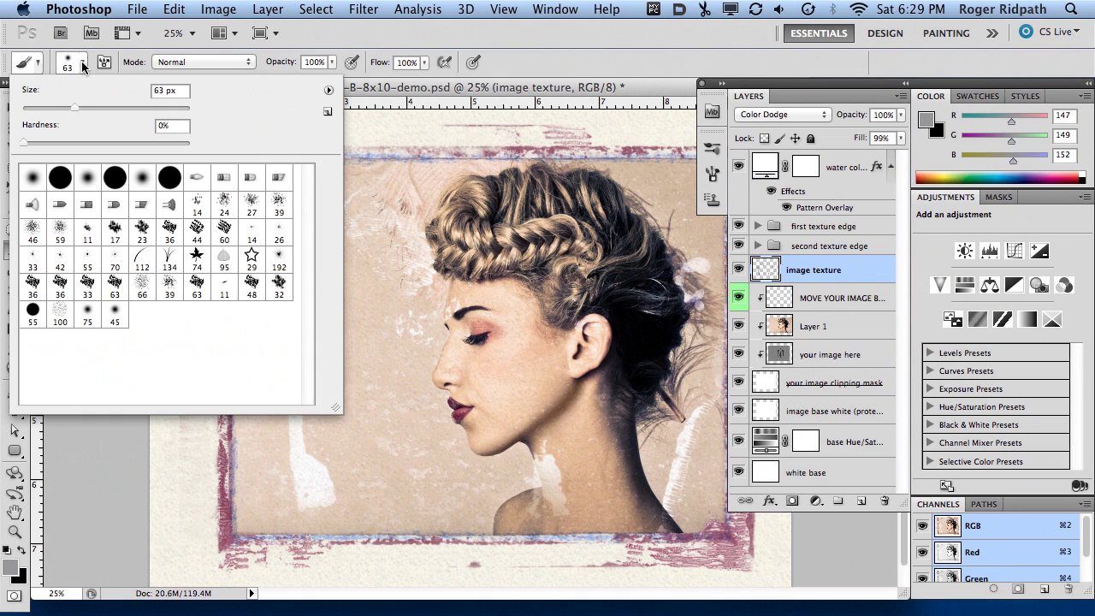
left_click(329, 91)
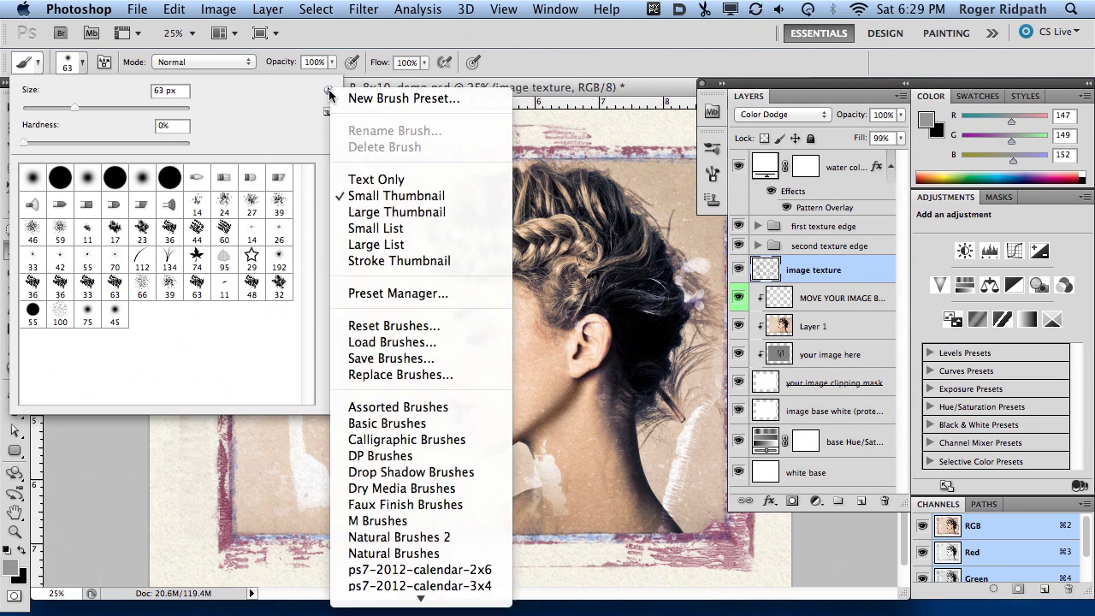
left_click(368, 342)
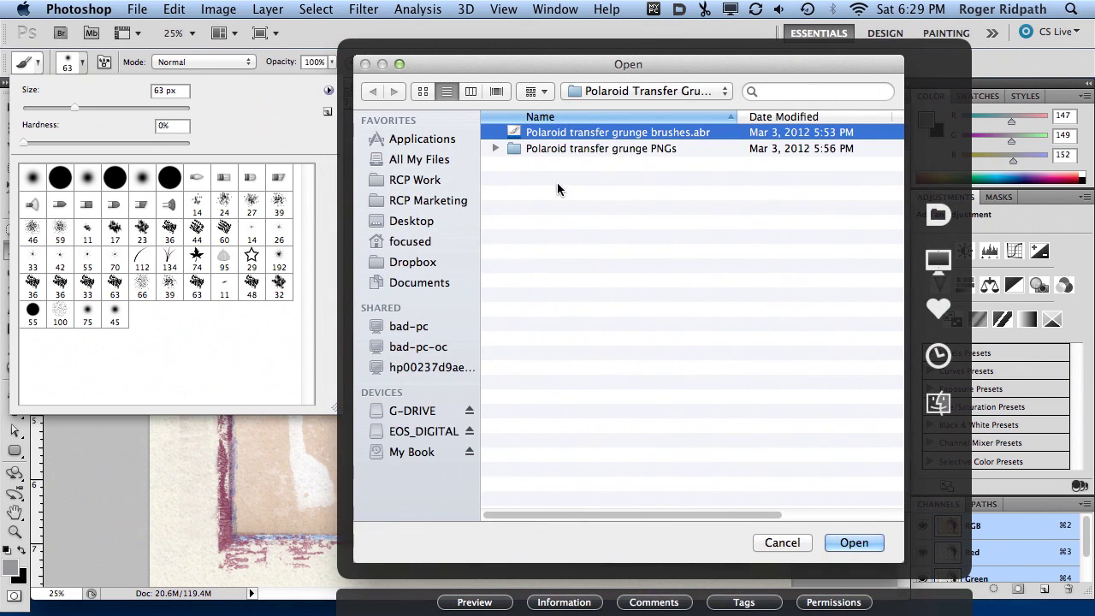
mouse_move(546, 72)
left_mouse_down()
mouse_move(429, 74)
mouse_move(544, 71)
left_mouse_up()
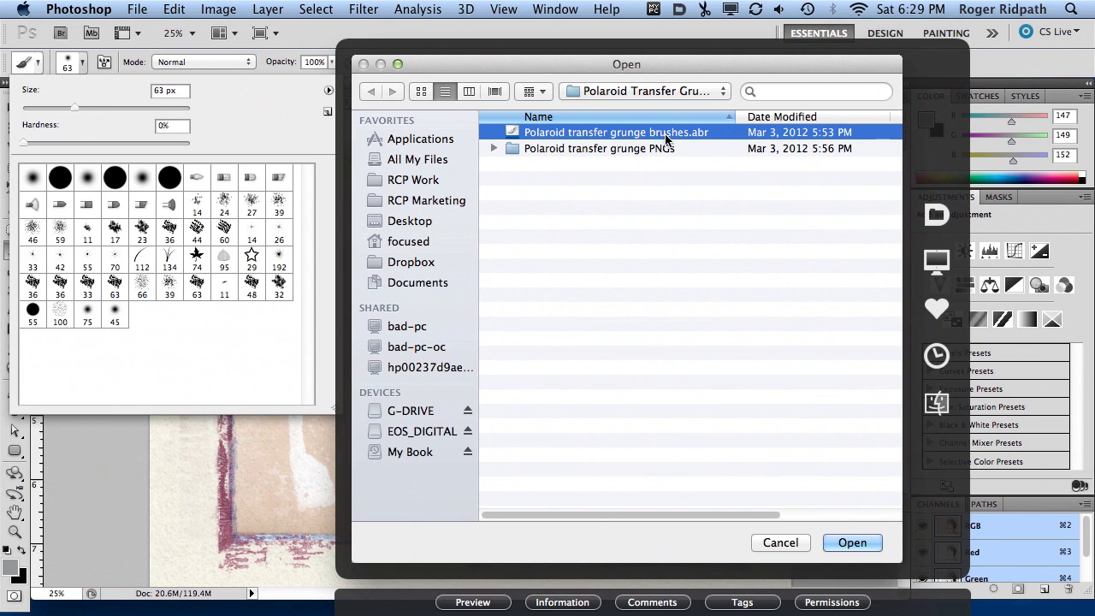
left_click(494, 148)
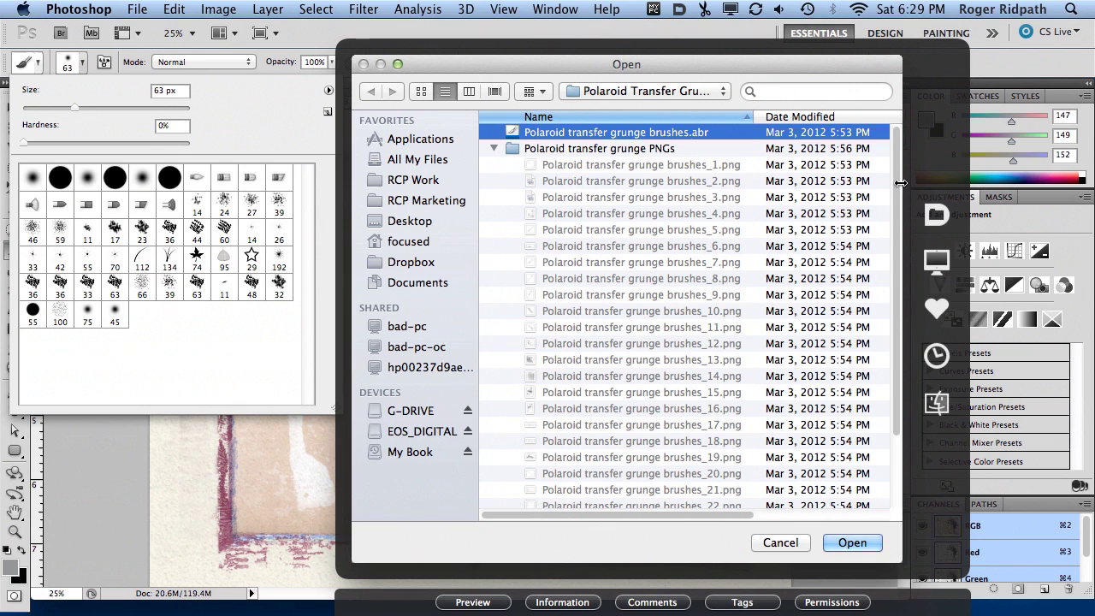
left_click_drag(898, 189, 896, 205)
scroll(896, 206, "down", 1)
scroll(889, 285, "up", 2)
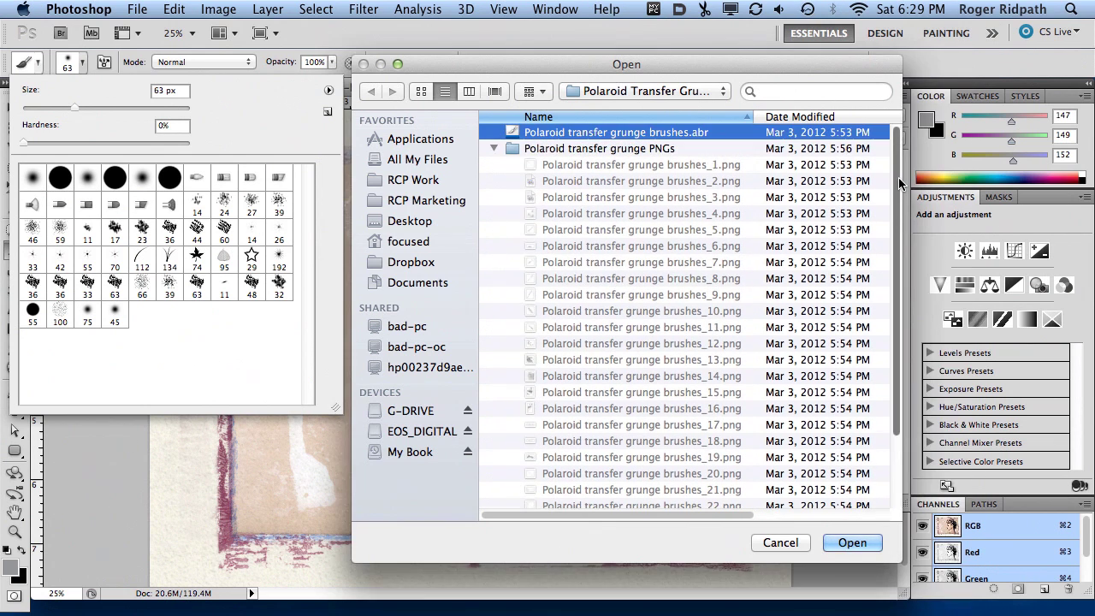
left_click(493, 149)
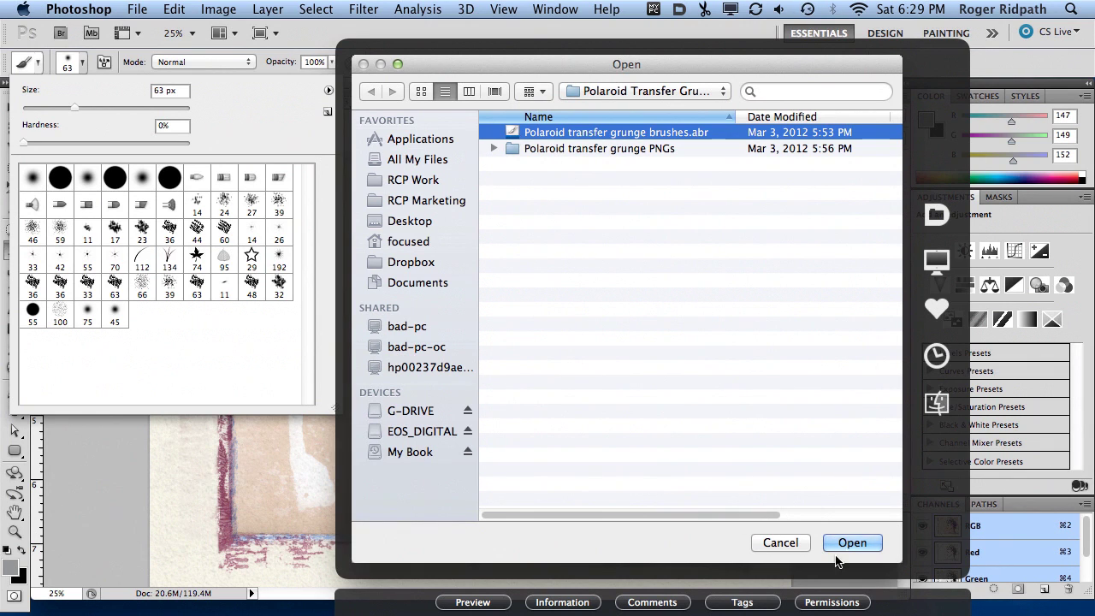
left_click(846, 543)
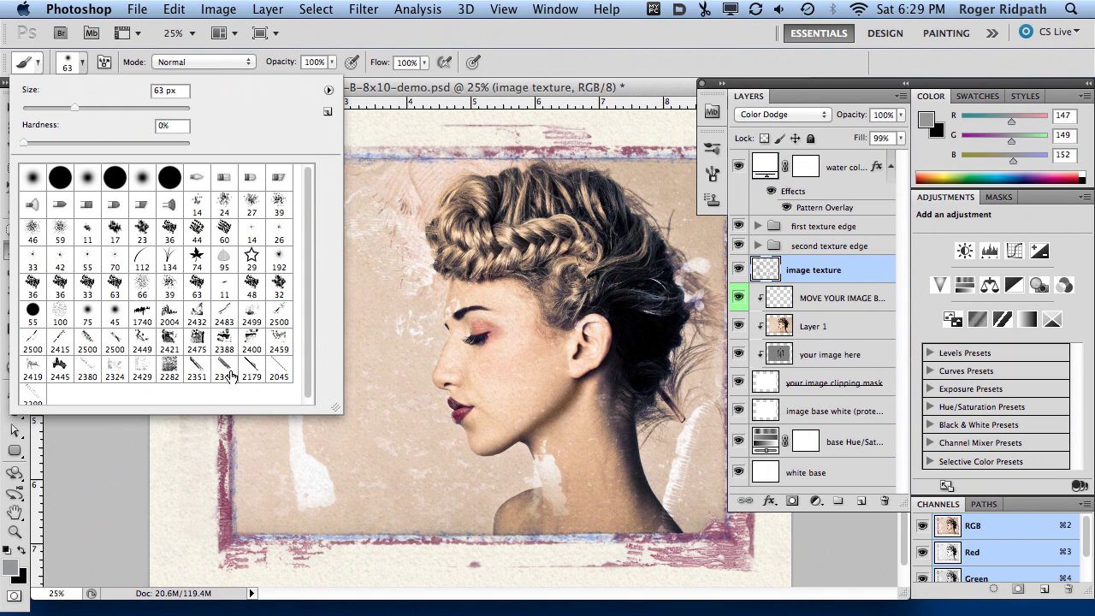
Step: Pick the 1740 px grunge brush from the enlarged preset list and reposition the panel dock
left_click_drag(341, 411, 345, 441)
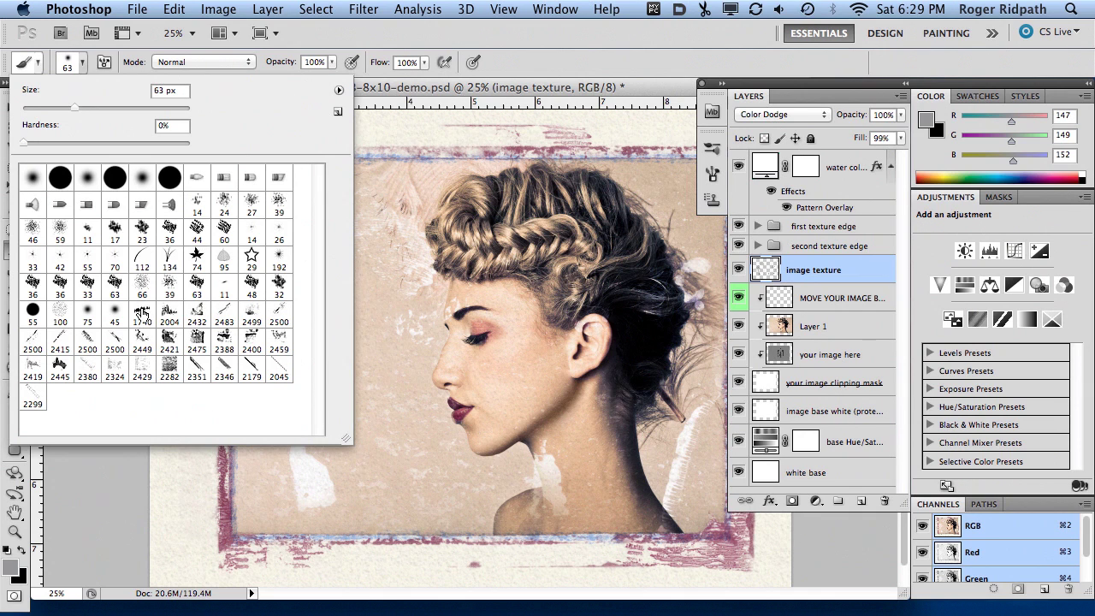
left_click(142, 316)
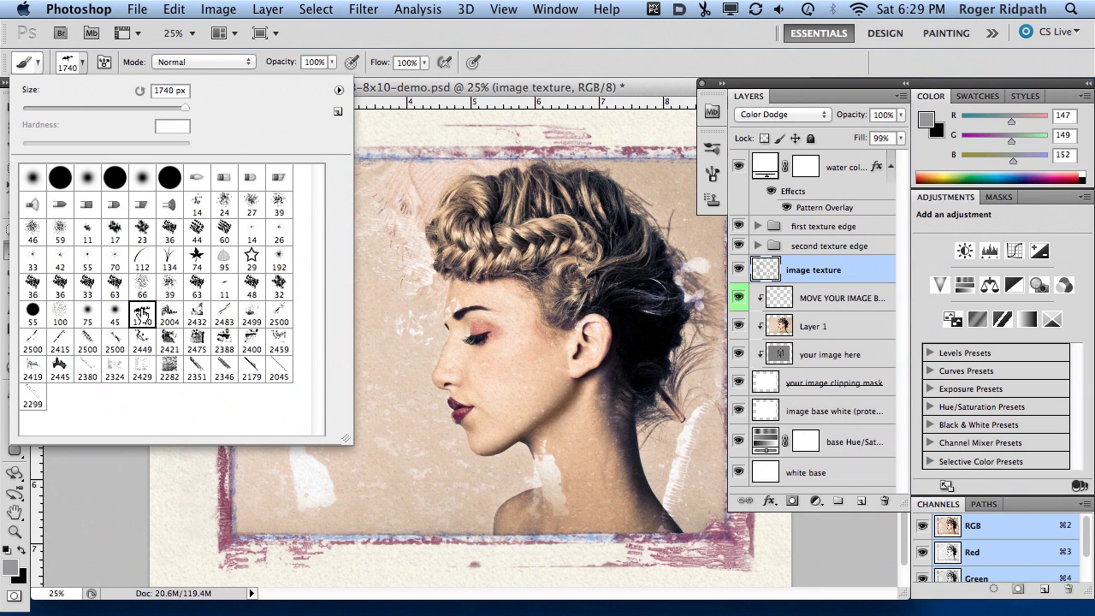
left_click(421, 86)
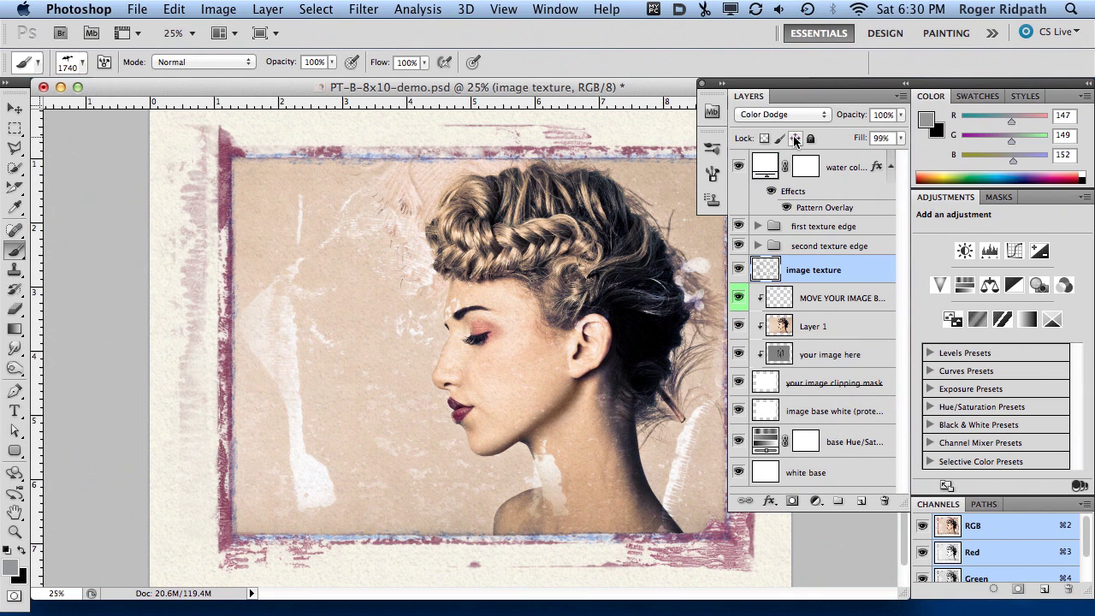
left_click_drag(787, 86, 720, 83)
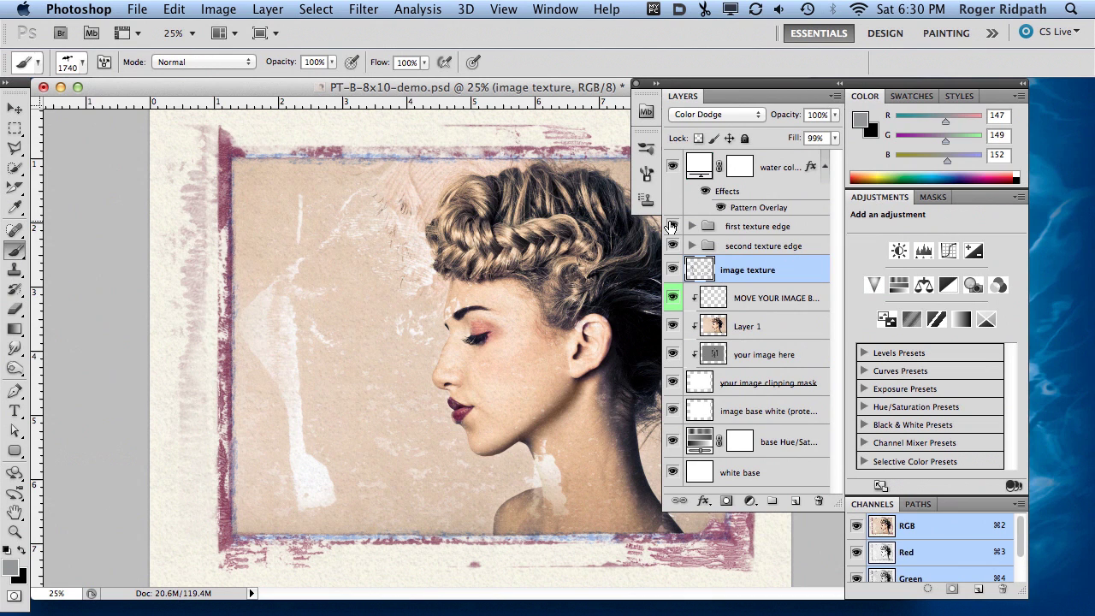
Step: Hide the first texture edge and target the second texture edge layer with the Move tool
left_click(673, 227)
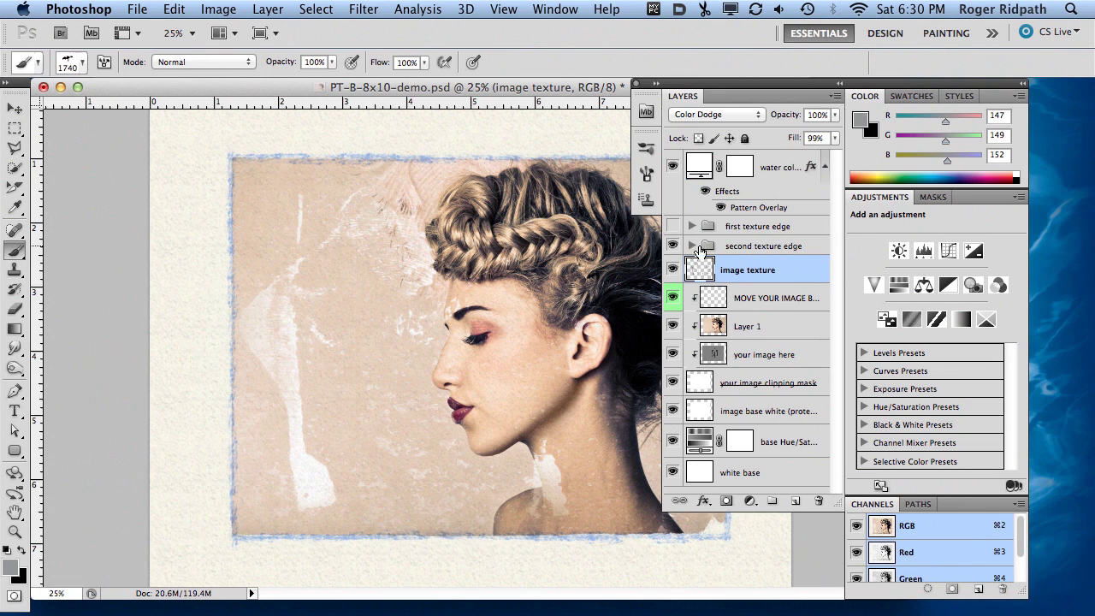
left_click(691, 246)
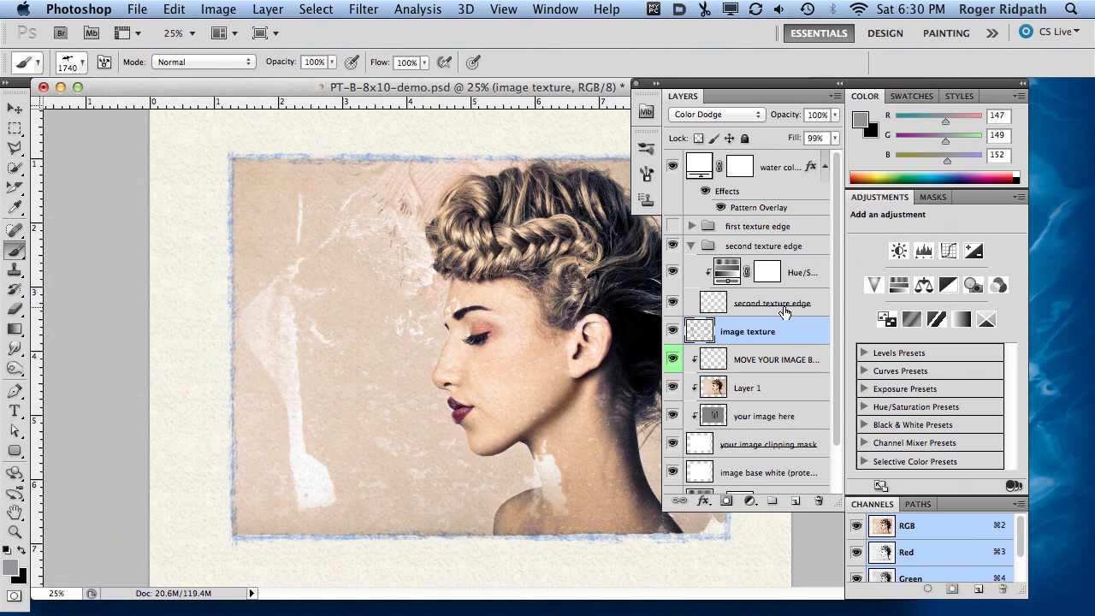
left_click(749, 303)
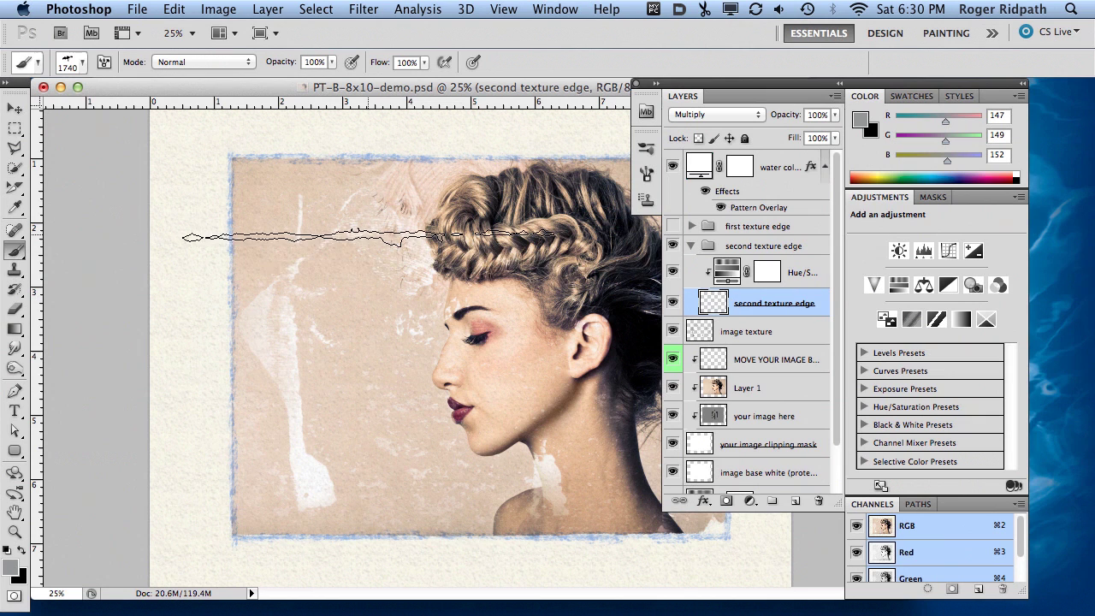
left_click(14, 108)
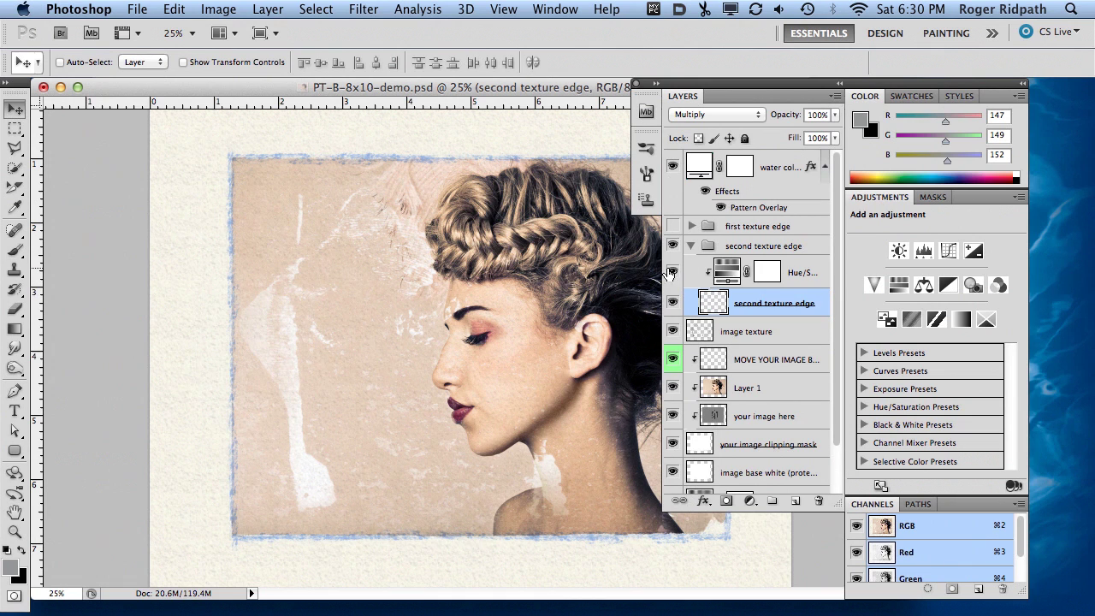
left_click(670, 272)
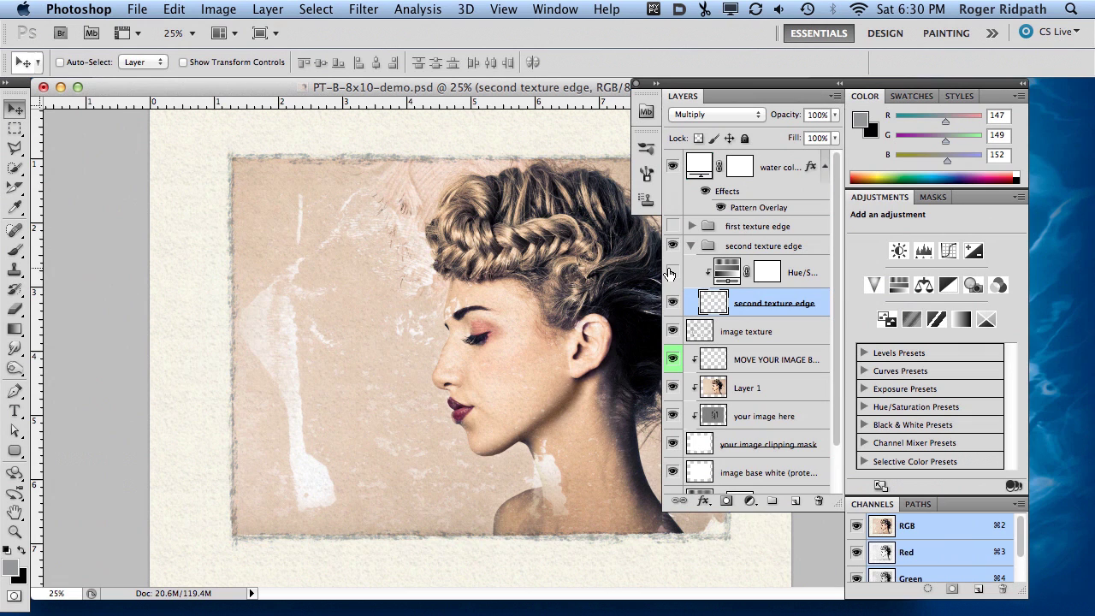
left_click(14, 569)
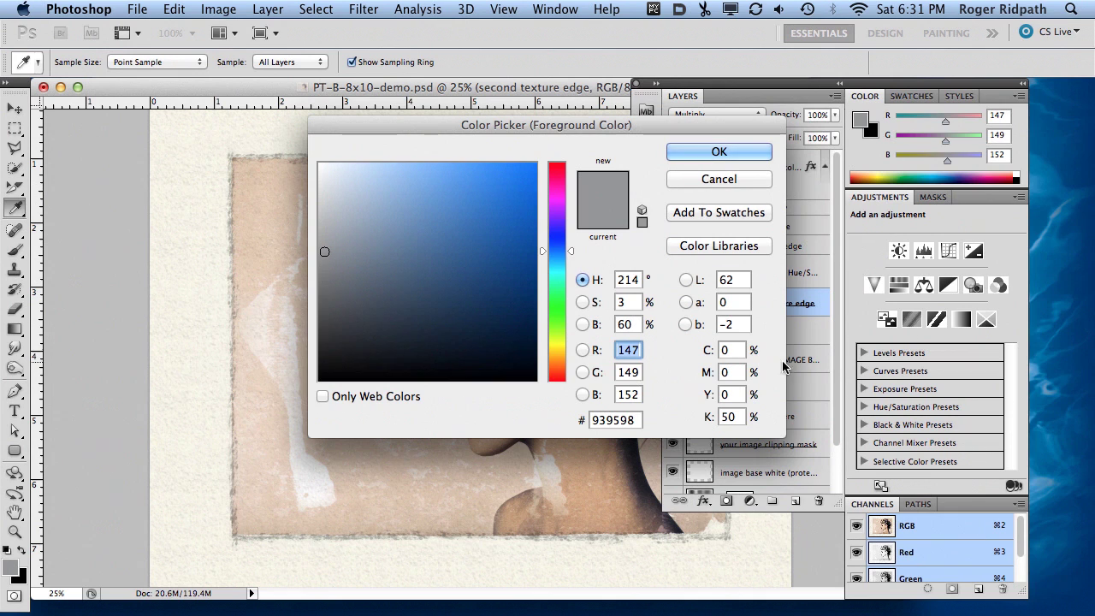
double_click(725, 417)
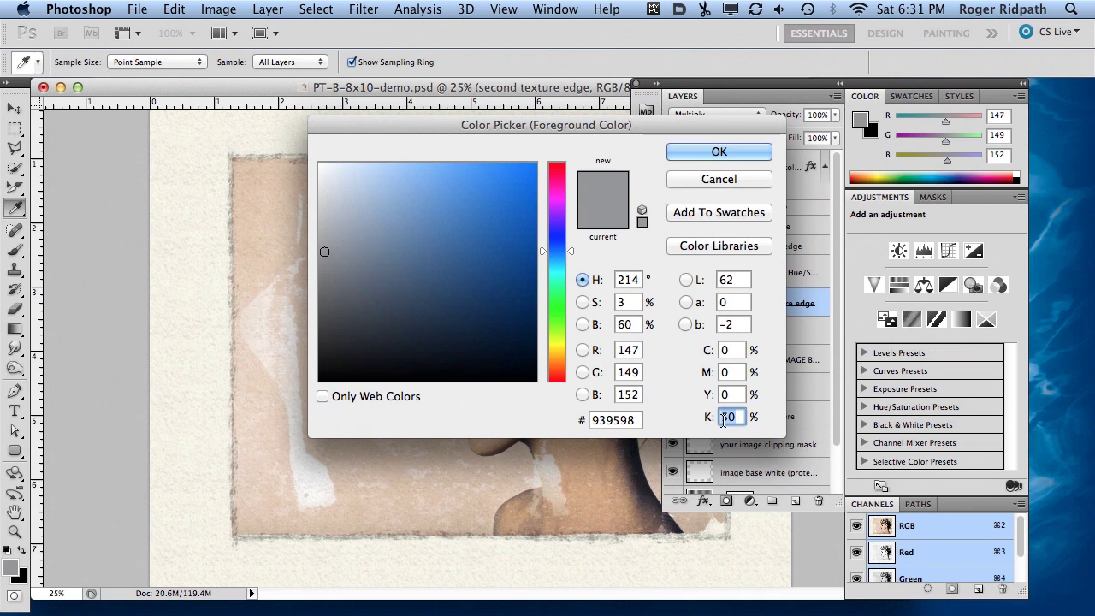
left_click(674, 153)
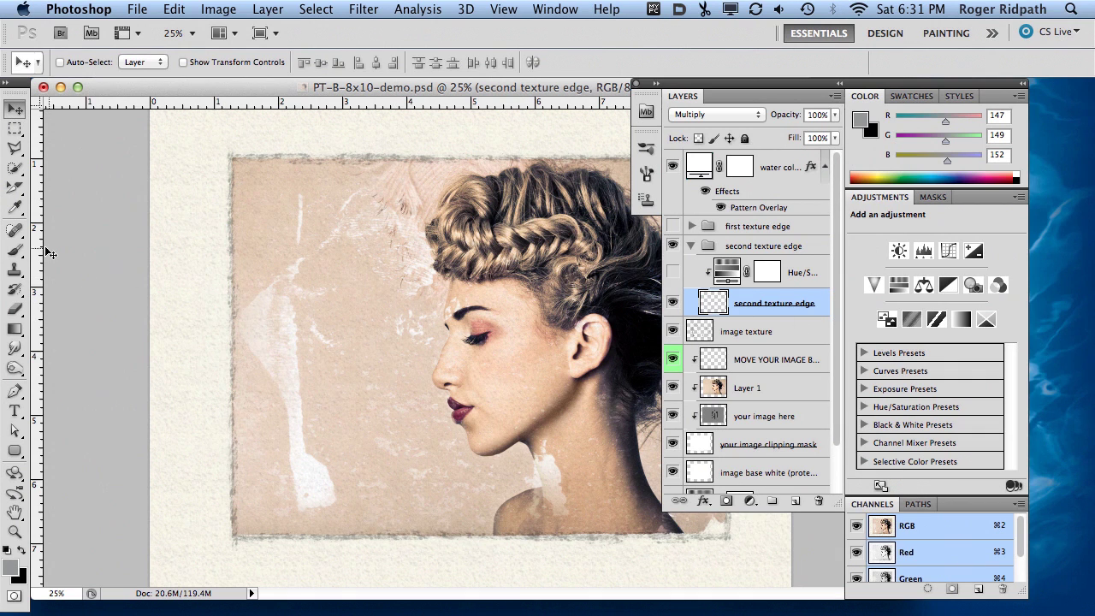
Step: Stamp the 1740 grunge brush once along the photo's top and bottom borders
left_click(14, 248)
left_click(78, 63)
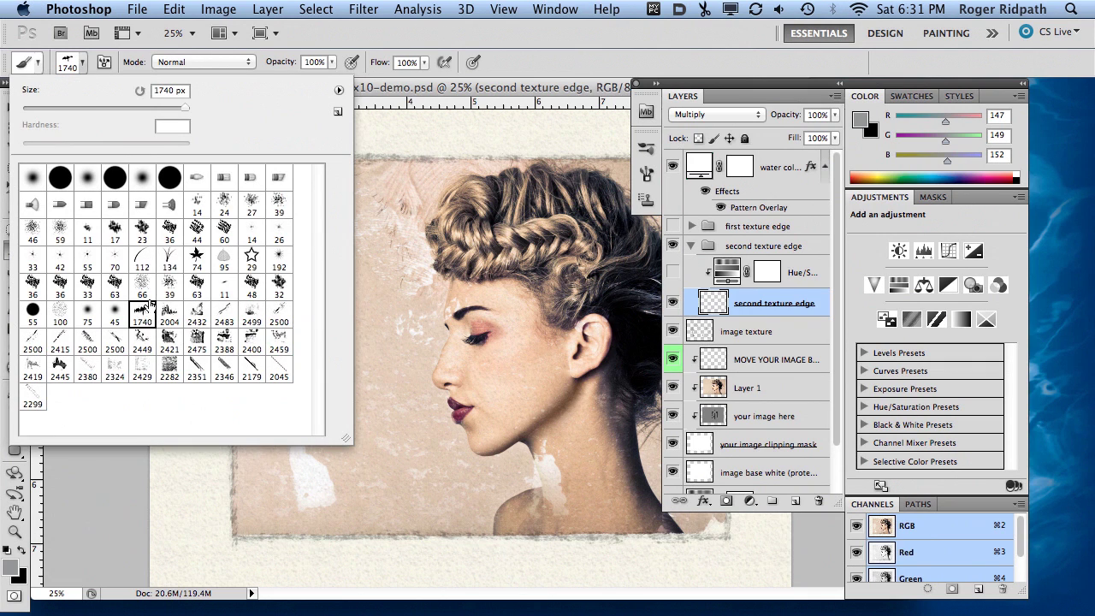
key("Return")
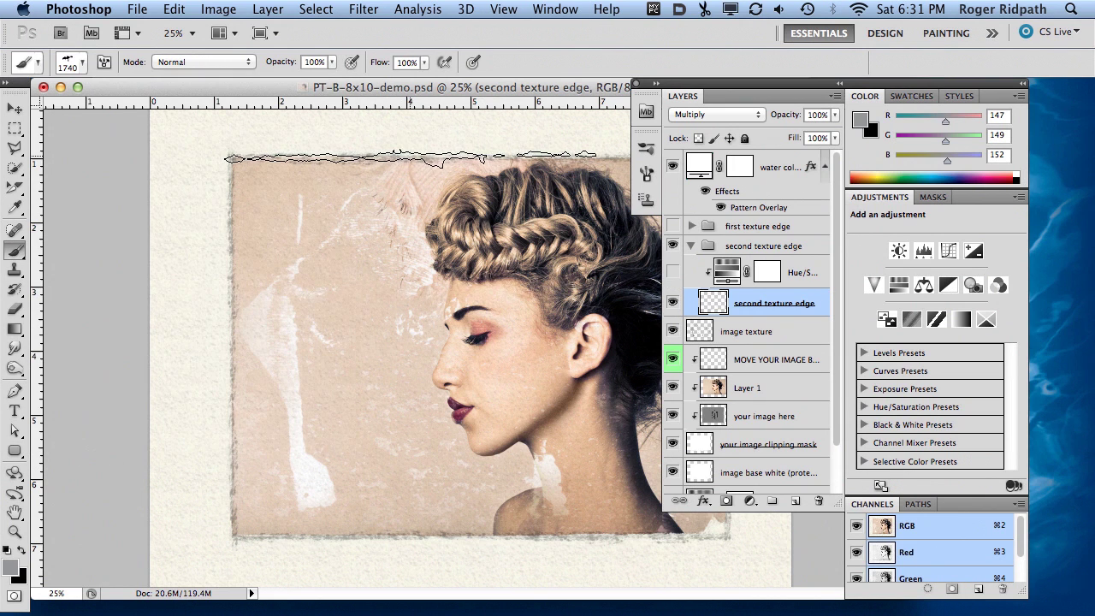
left_click(411, 157)
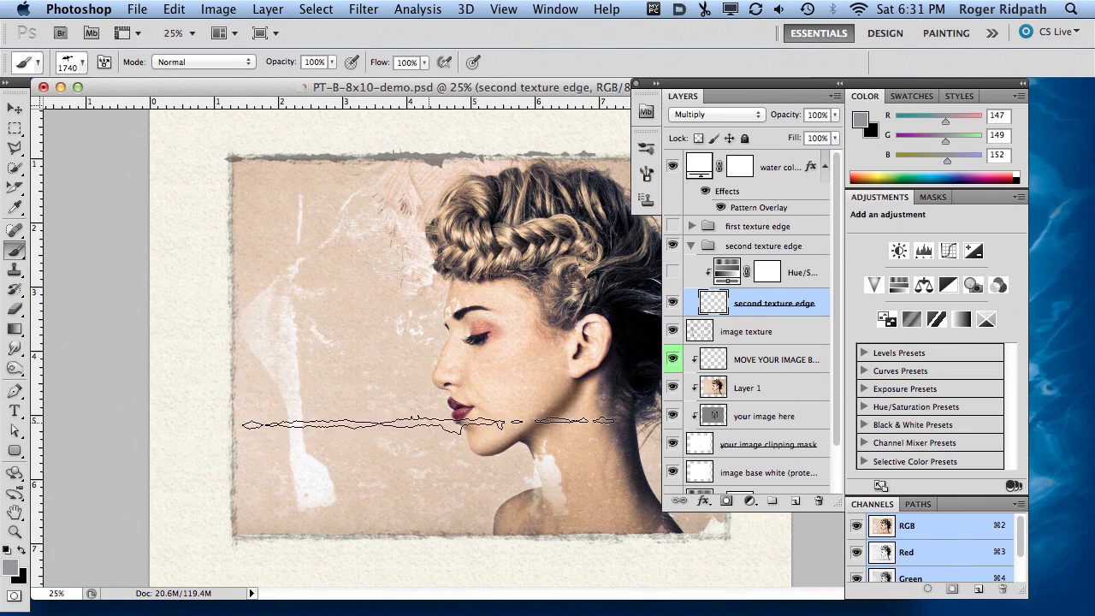
left_click(420, 537)
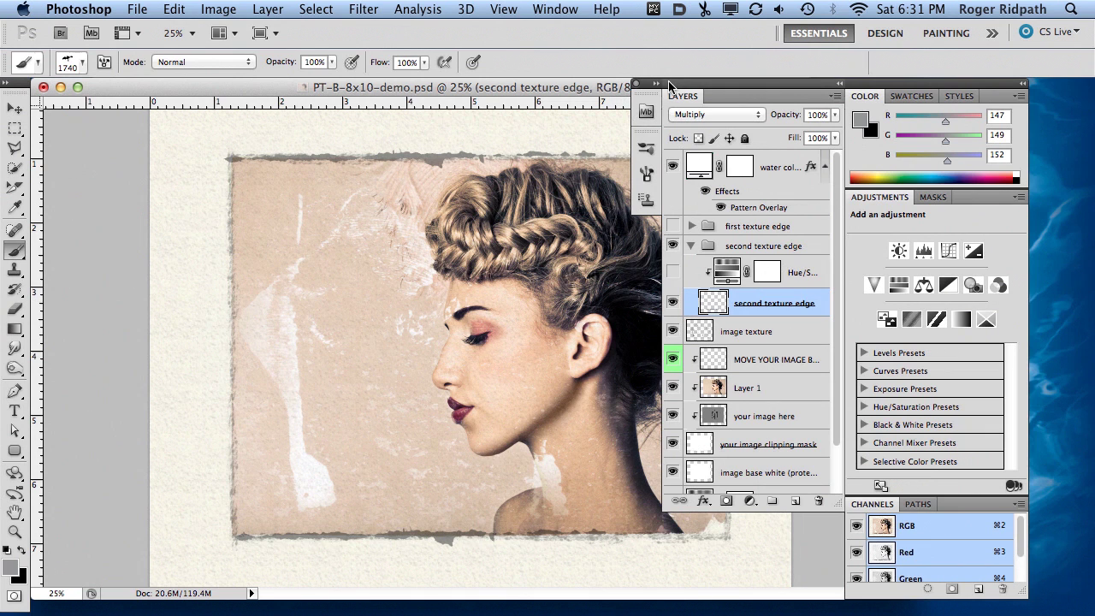
mouse_move(667, 84)
left_mouse_down()
mouse_move(701, 96)
mouse_move(797, 76)
left_mouse_up()
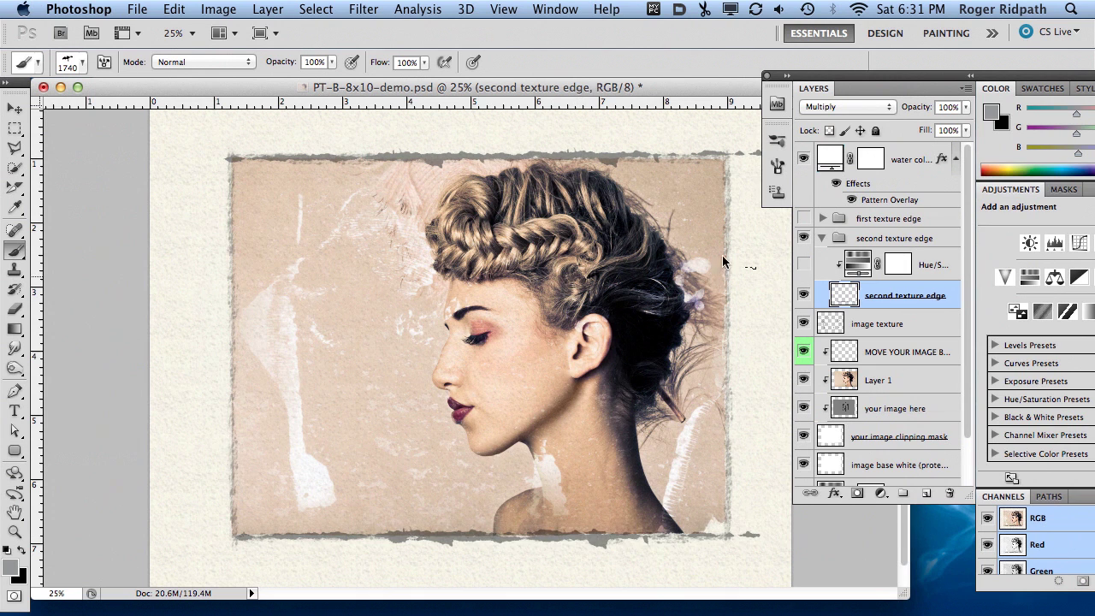
Step: Rotate the brush tip to 90° and stamp torn-edge texture along the left edge
left_click(103, 62)
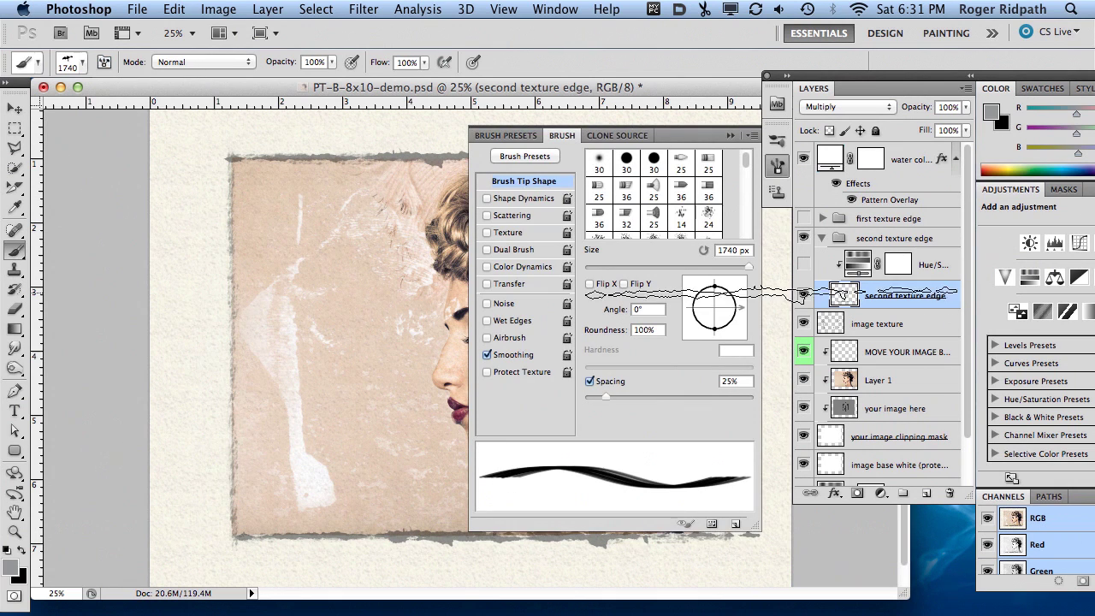
left_click_drag(736, 308, 715, 283)
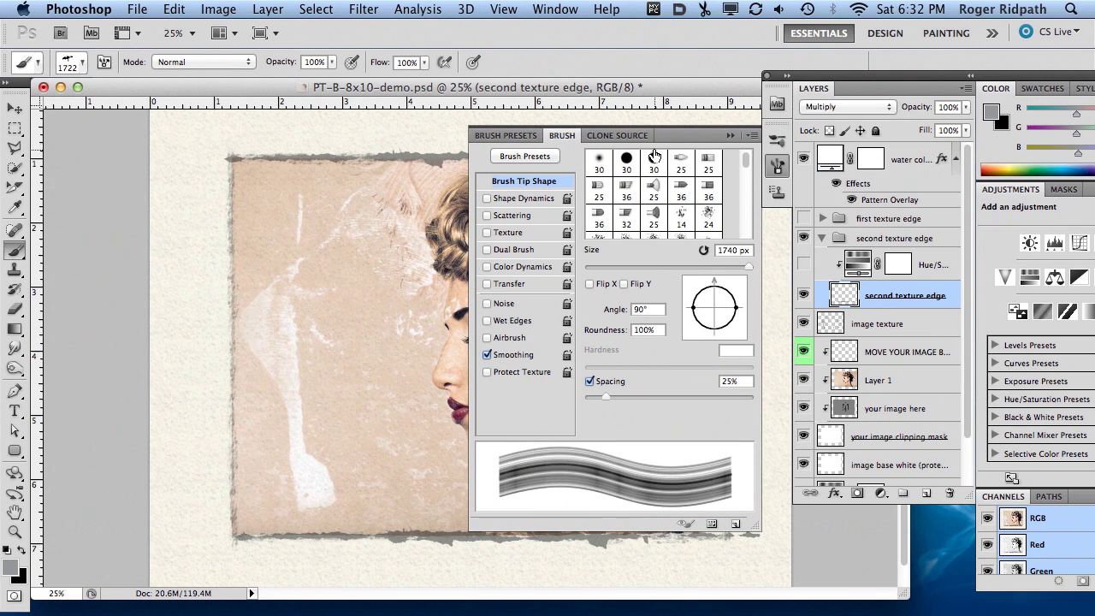
key("F5")
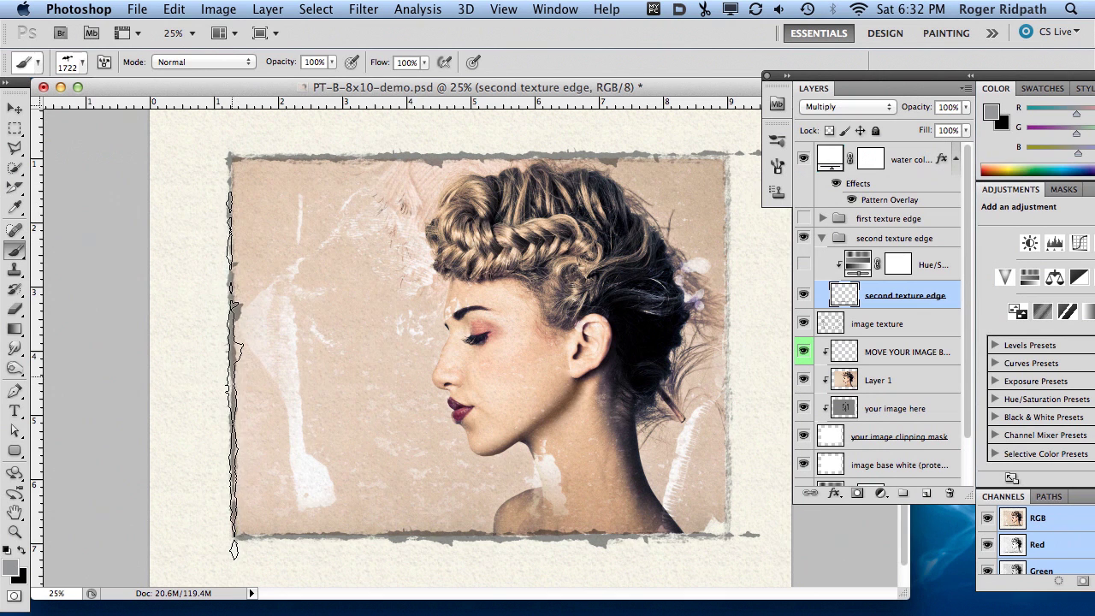
left_click(237, 380)
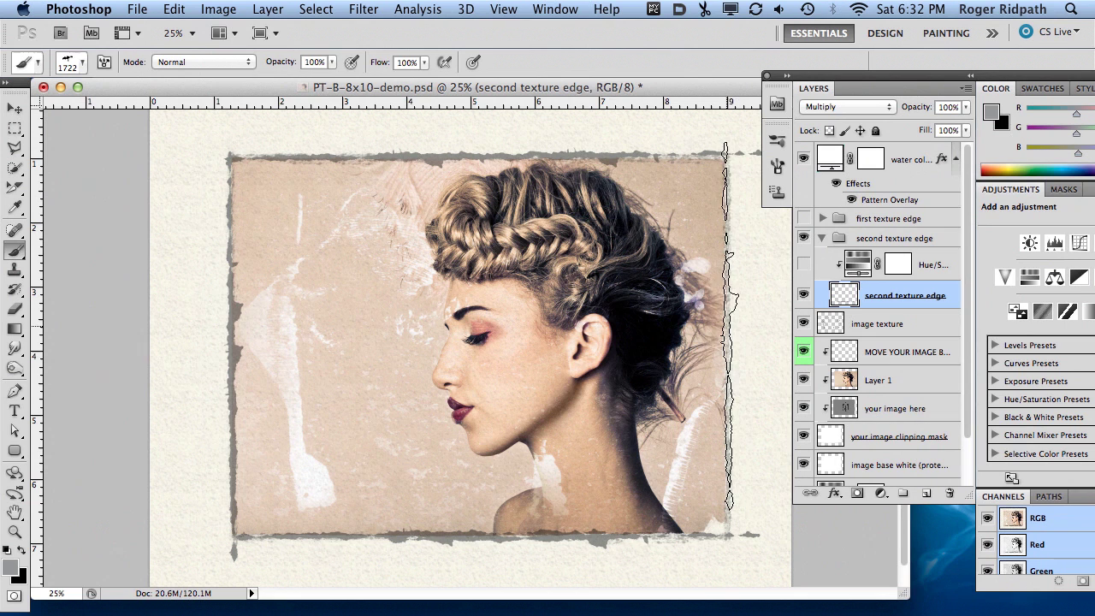
Step: Enable Flip X on the brush tip and stamp texture along the right edge
left_click(103, 61)
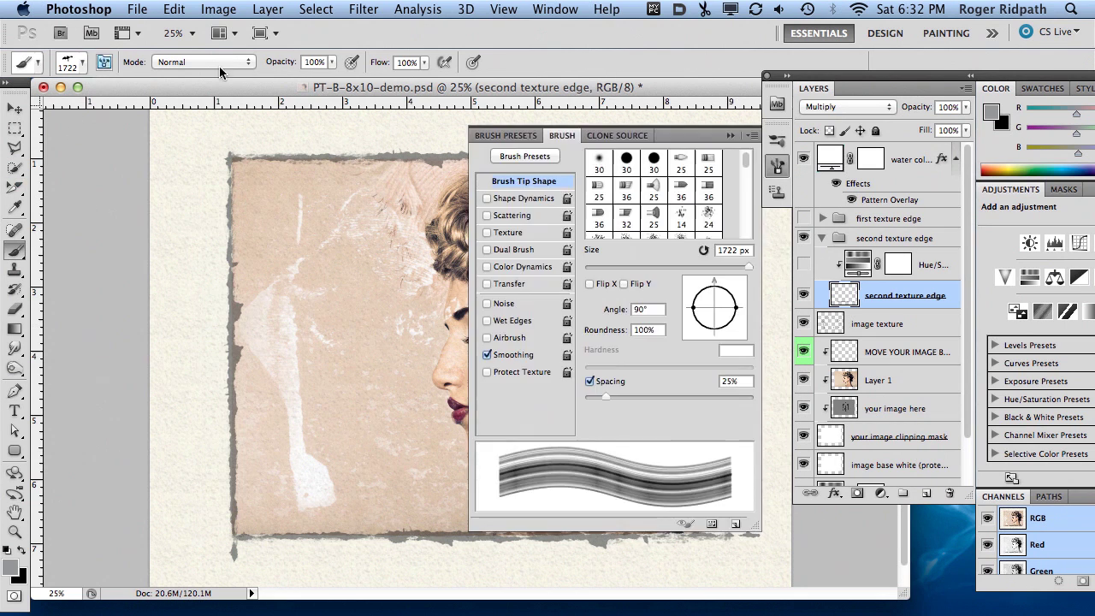
left_click(589, 283)
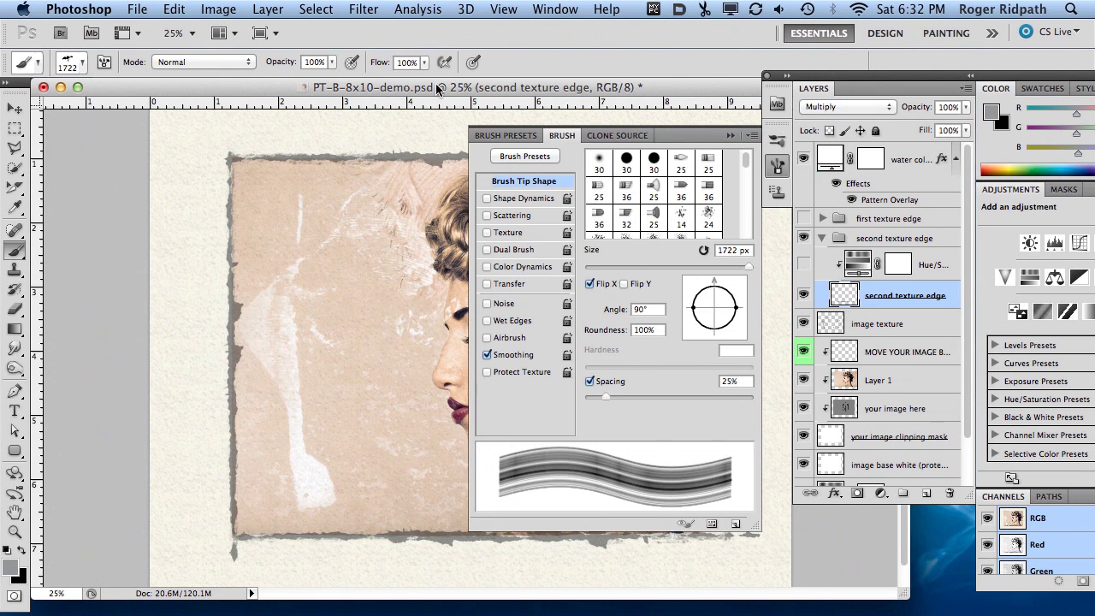
left_click(731, 136)
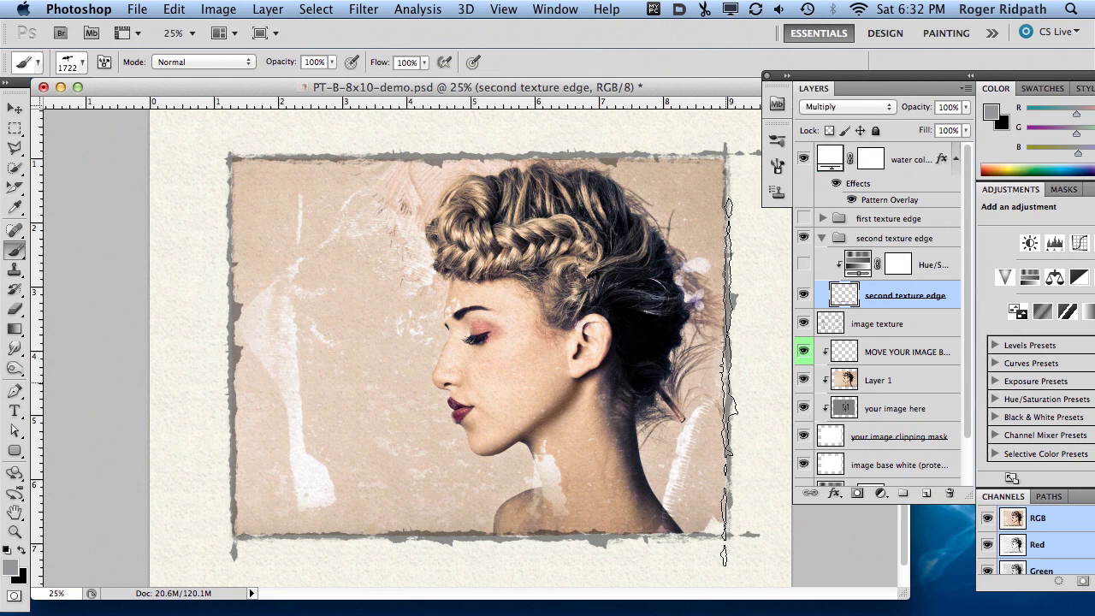
left_click(725, 380)
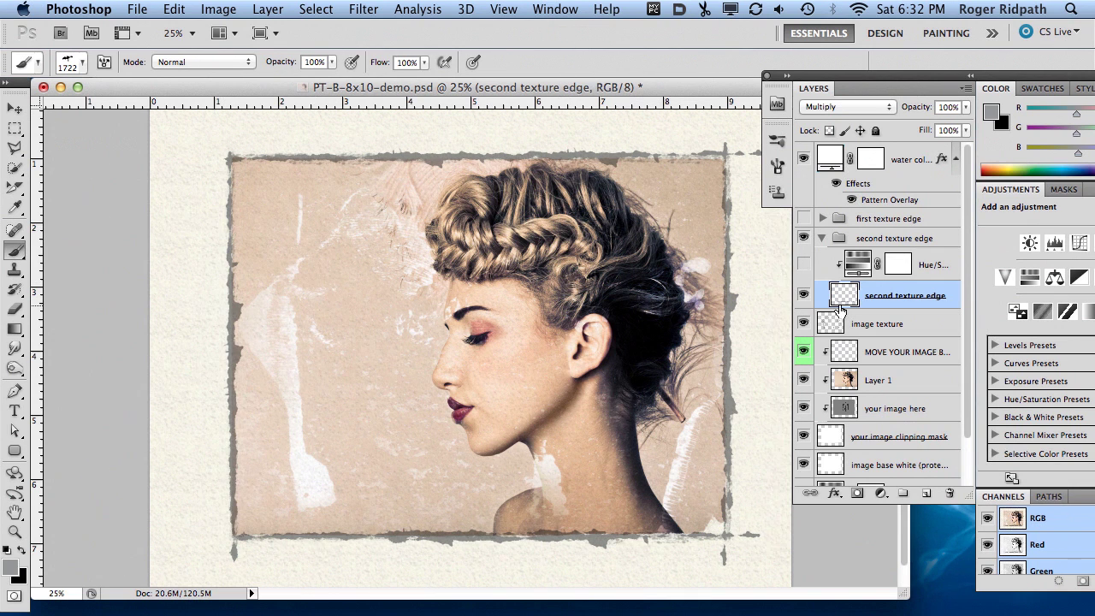
Step: Restore the Hue/Saturation tint, show the first texture edge group, and hide the second group
left_click(803, 265)
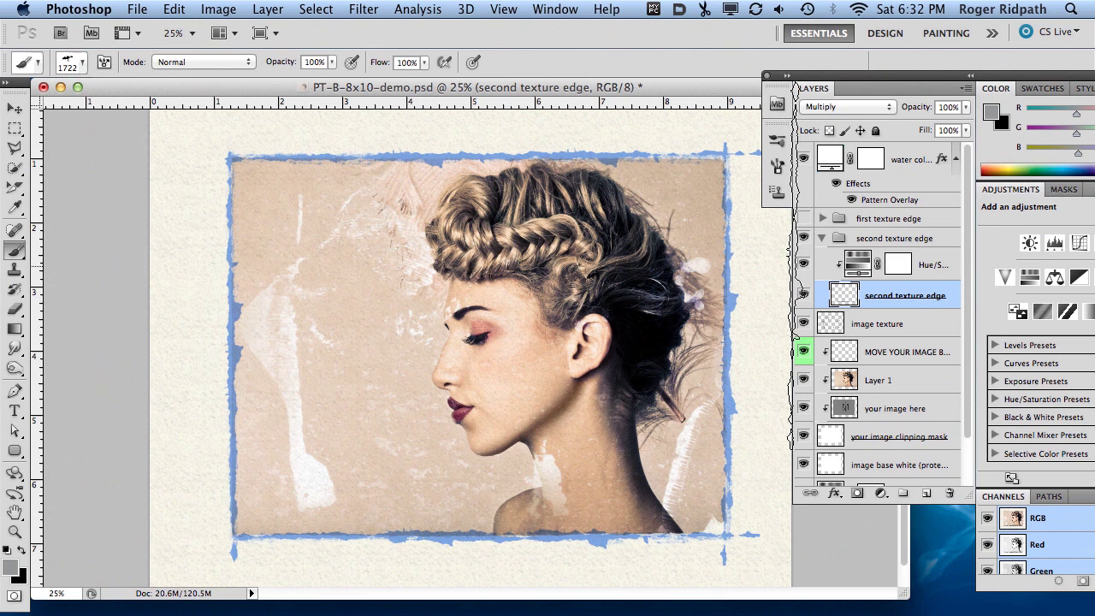
left_click(821, 219)
left_click(803, 218)
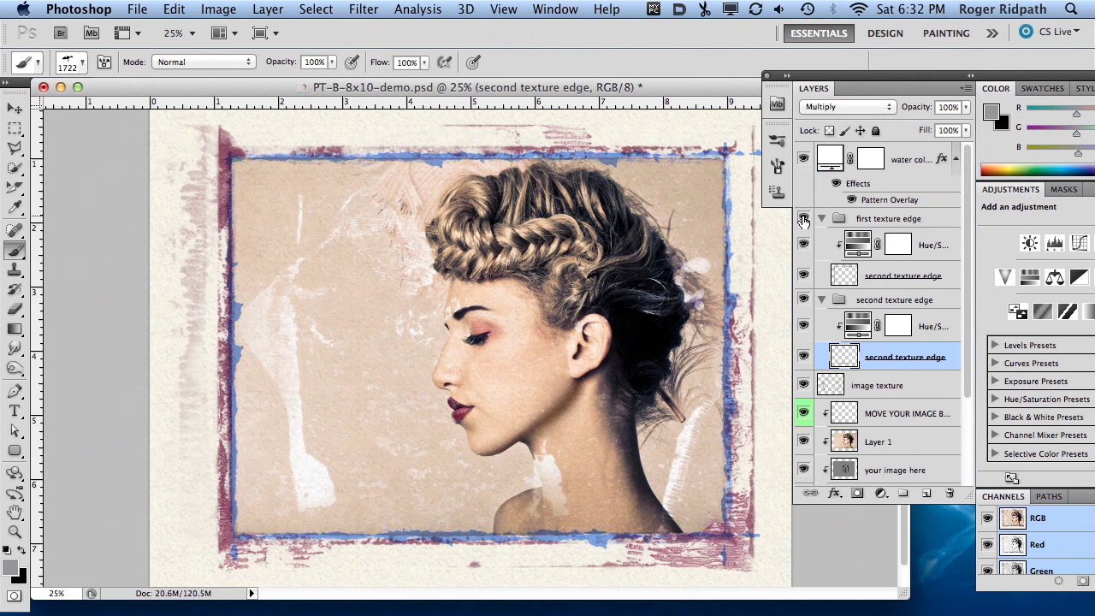
left_click(803, 245)
left_click(803, 245)
left_click(804, 299)
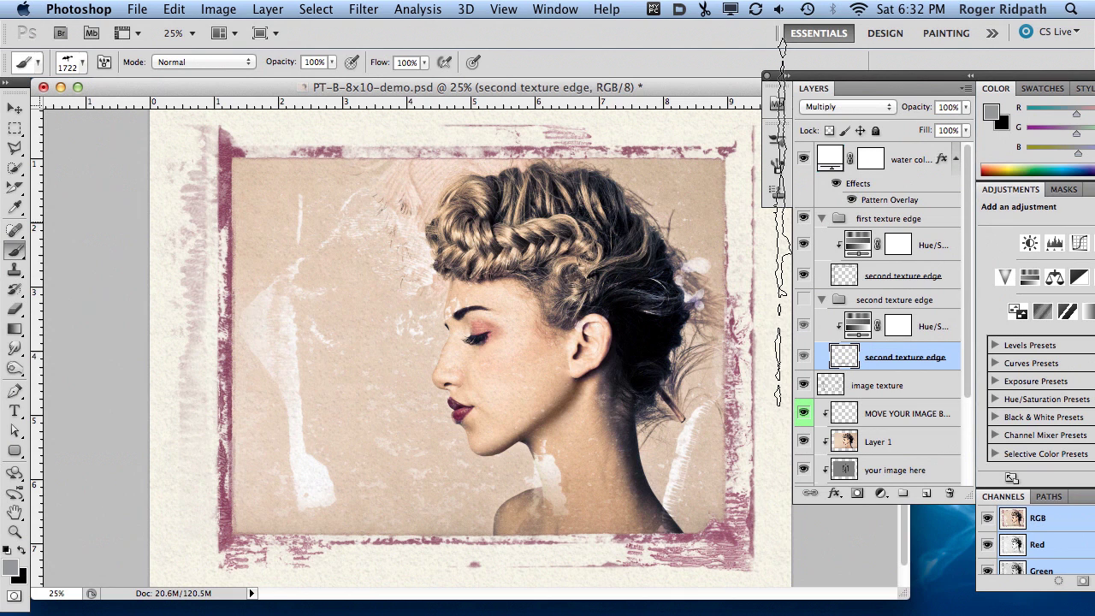
Step: Target the edge layer inside first texture edge and collapse the second texture edge group
left_click(843, 278)
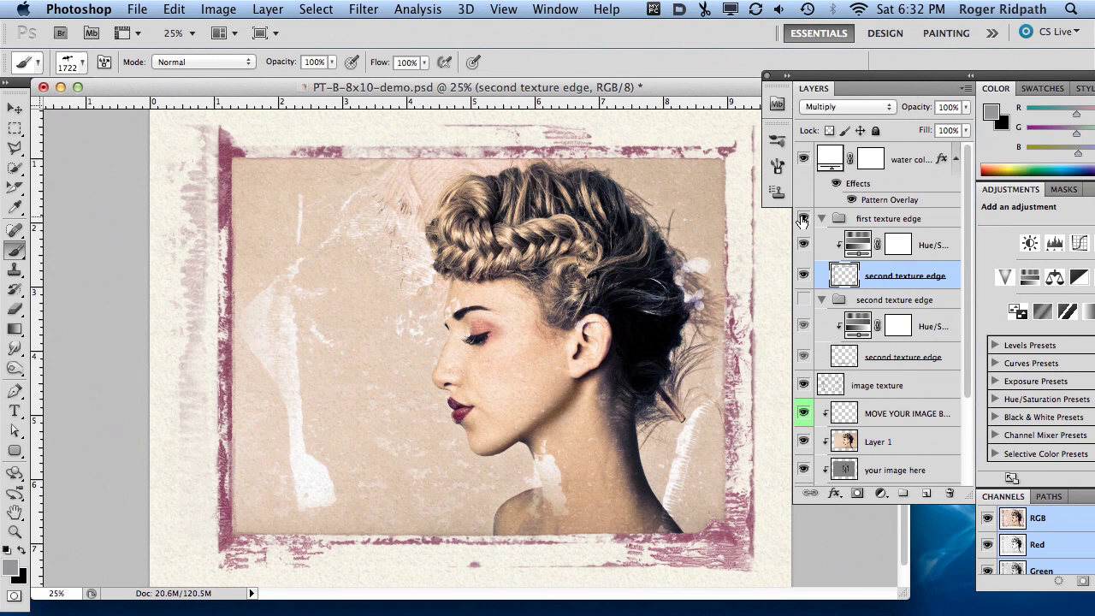
left_click(803, 218)
left_click(803, 218)
left_click(822, 298)
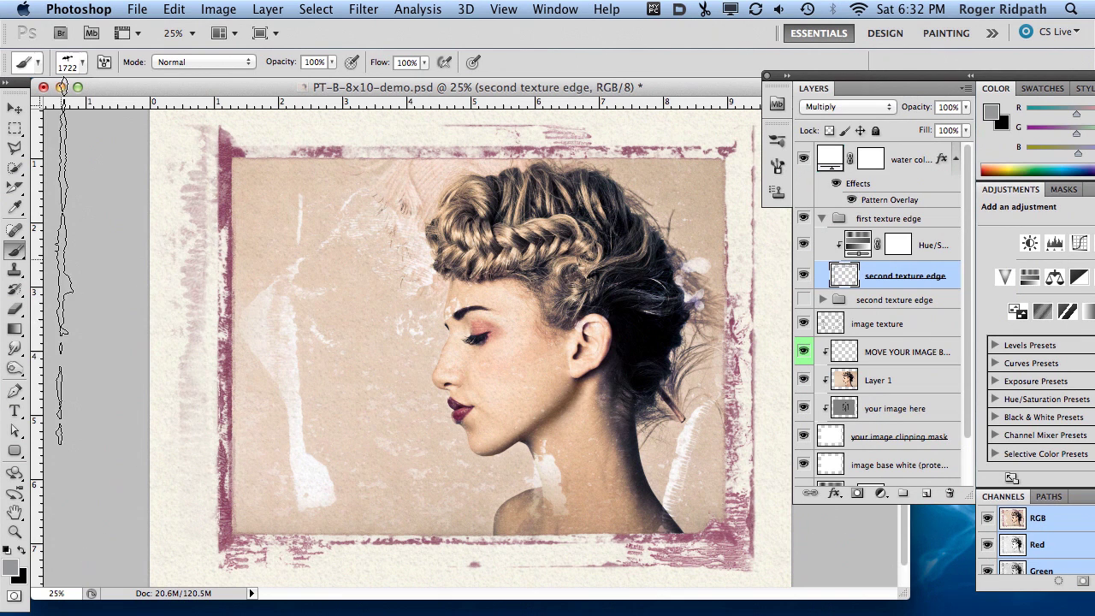
Step: Choose the 2445 brush preset and shrink it to about 1100 px
left_click(83, 67)
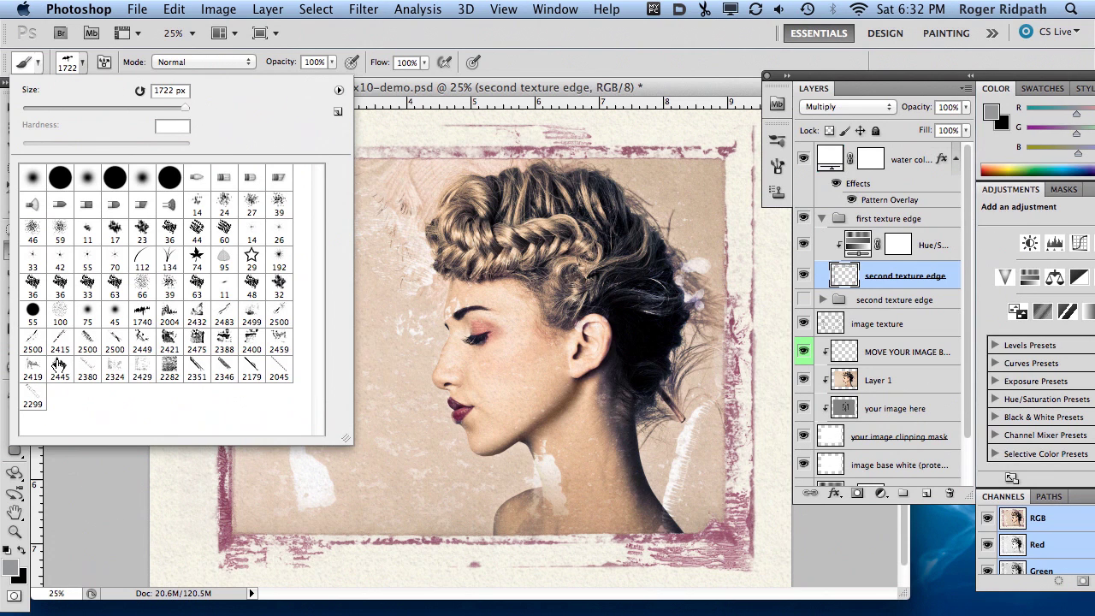
left_click(59, 368)
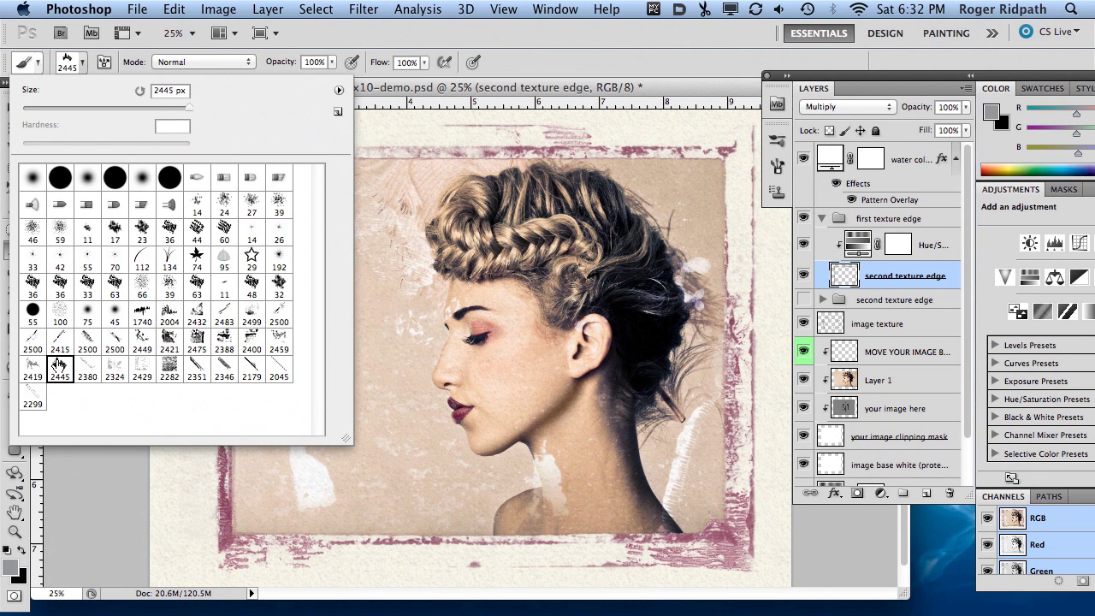
left_click(468, 86)
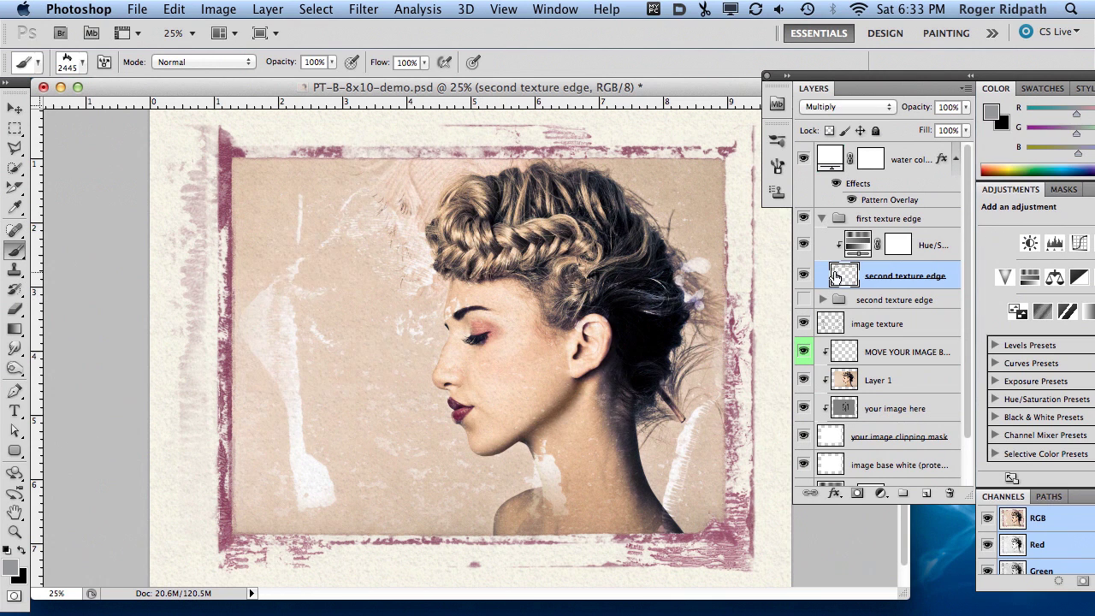
key("bracketleft")
key("bracketleft")
key("bracketleft")
key("bracketleft")
key("bracketleft")
key("bracketleft")
key("bracketleft")
key("bracketleft")
key("bracketleft")
key("bracketleft")
key("bracketleft")
key("bracketleft")
key("bracketleft")
key("bracketleft")
key("bracketleft")
key("bracketleft")
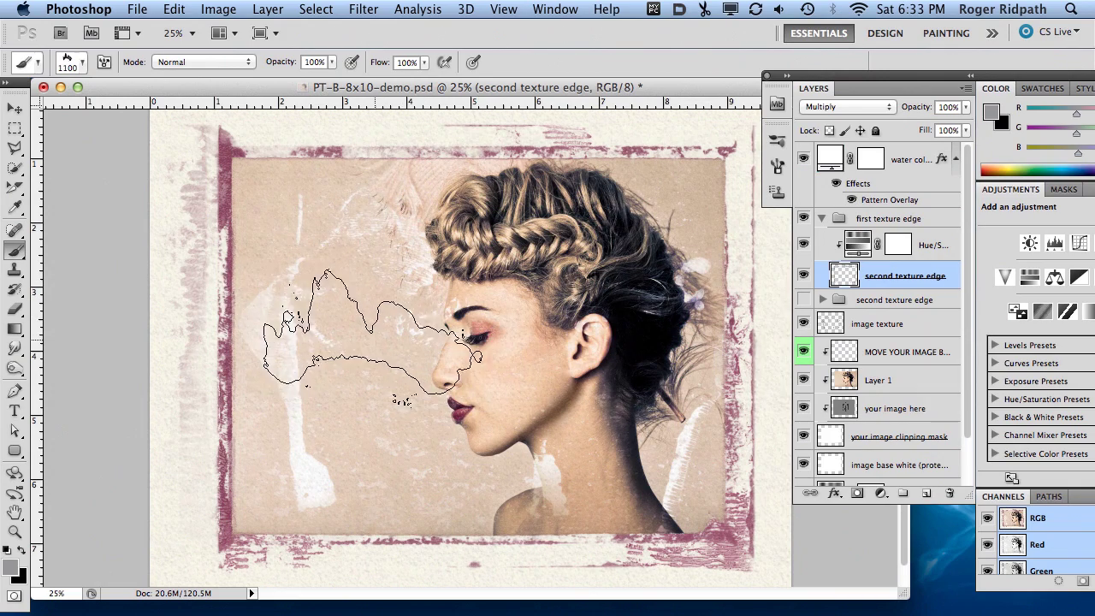
key("bracketleft")
key("bracketleft")
key("bracketleft")
key("bracketleft")
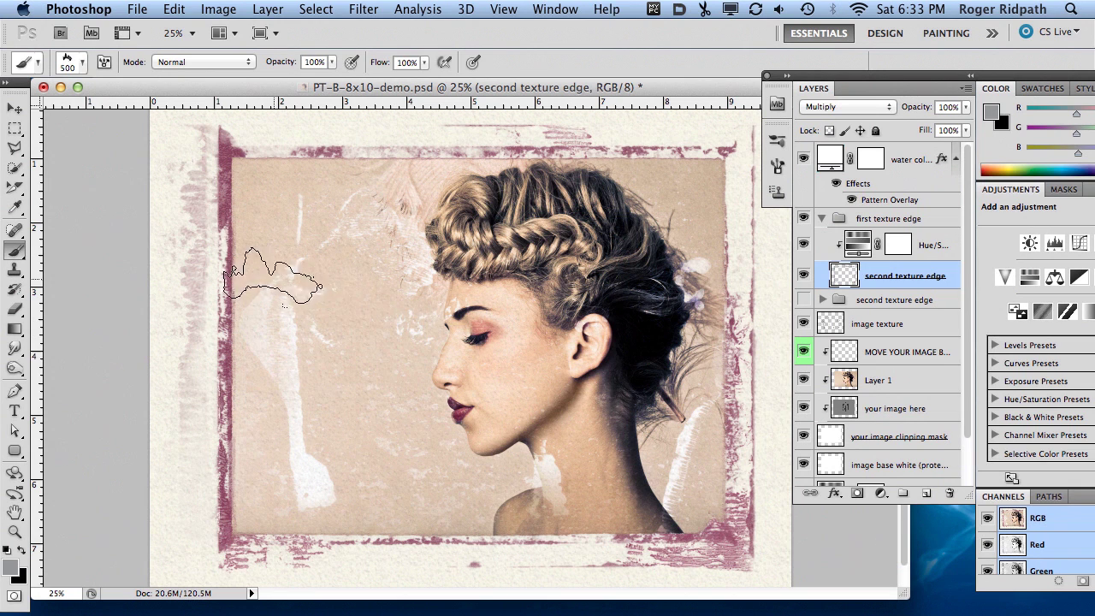
Step: Rotate the brush tip to -90° and stamp a pink texture patch on the left border
left_click(105, 62)
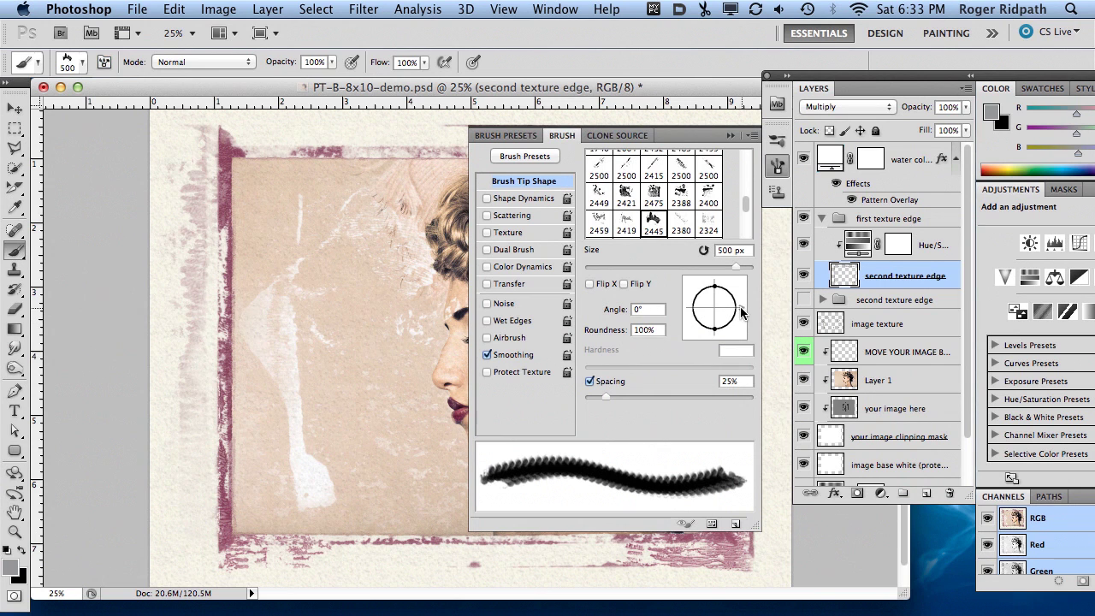
mouse_move(741, 313)
left_mouse_down()
mouse_move(733, 291)
mouse_move(714, 284)
left_mouse_up()
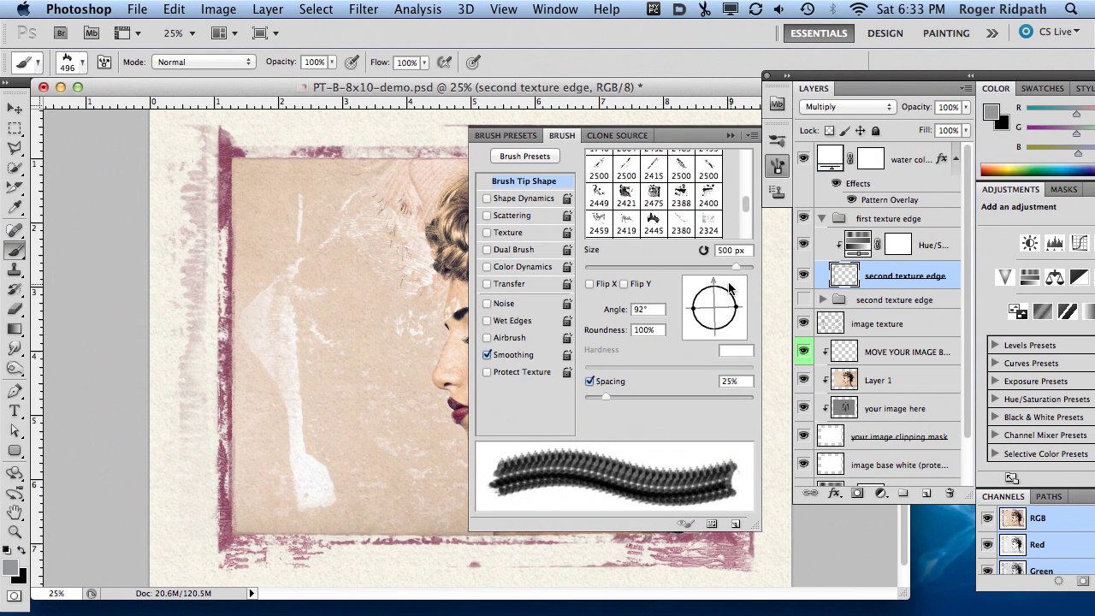
mouse_move(714, 283)
left_mouse_down()
mouse_move(735, 299)
mouse_move(715, 336)
left_mouse_up()
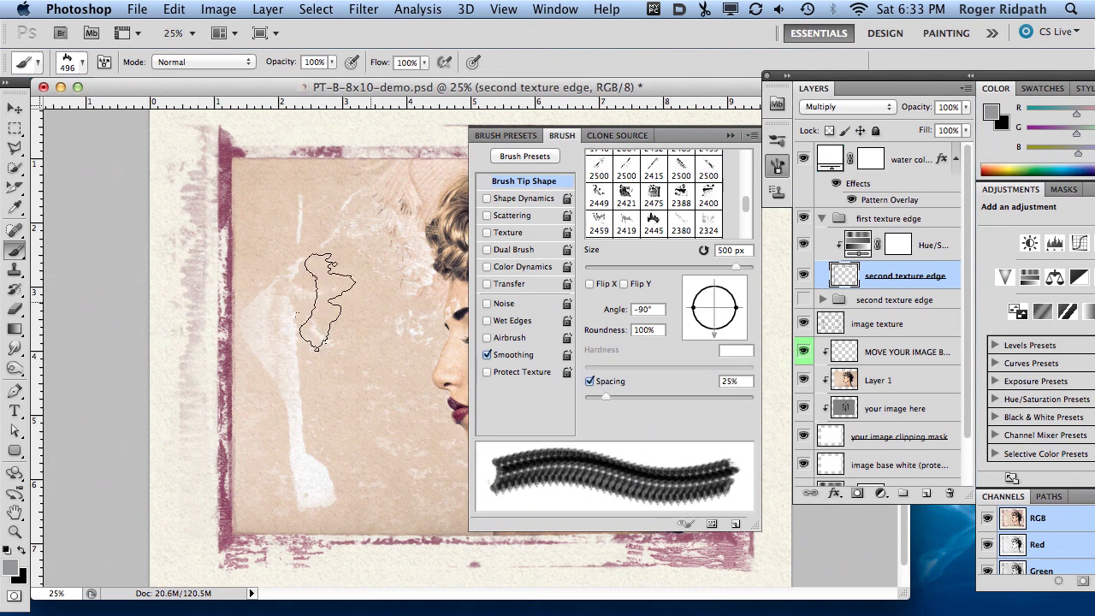
left_click(730, 135)
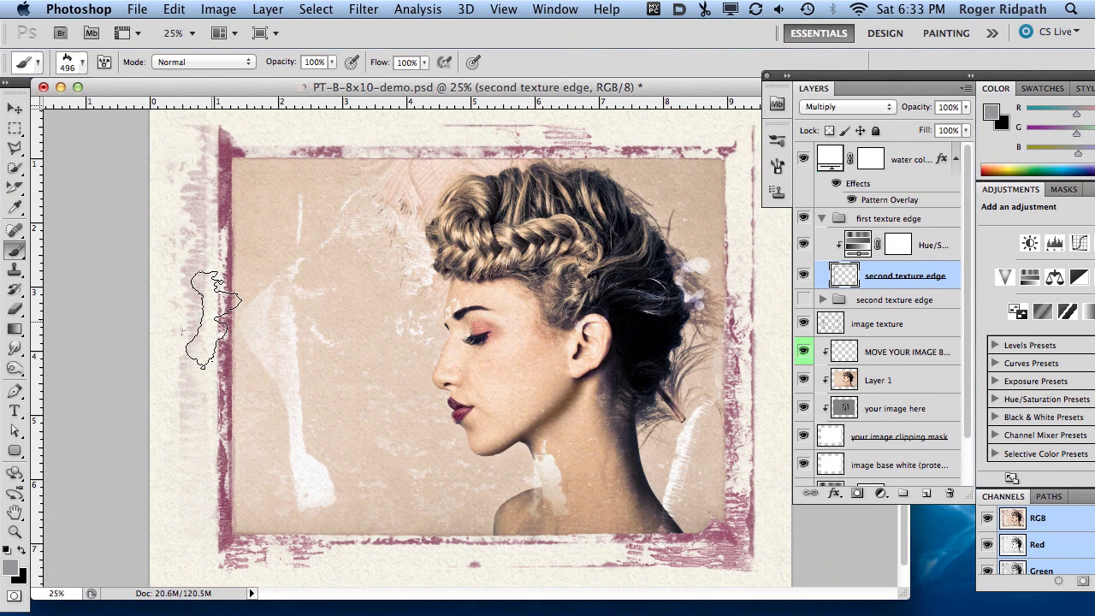
left_click(214, 319)
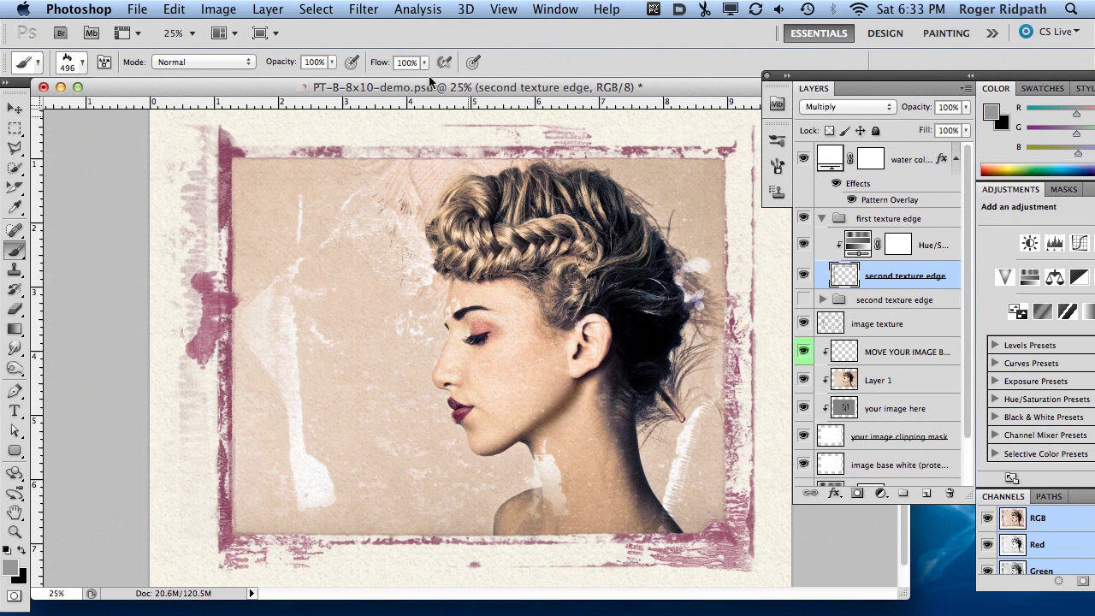
left_click(82, 65)
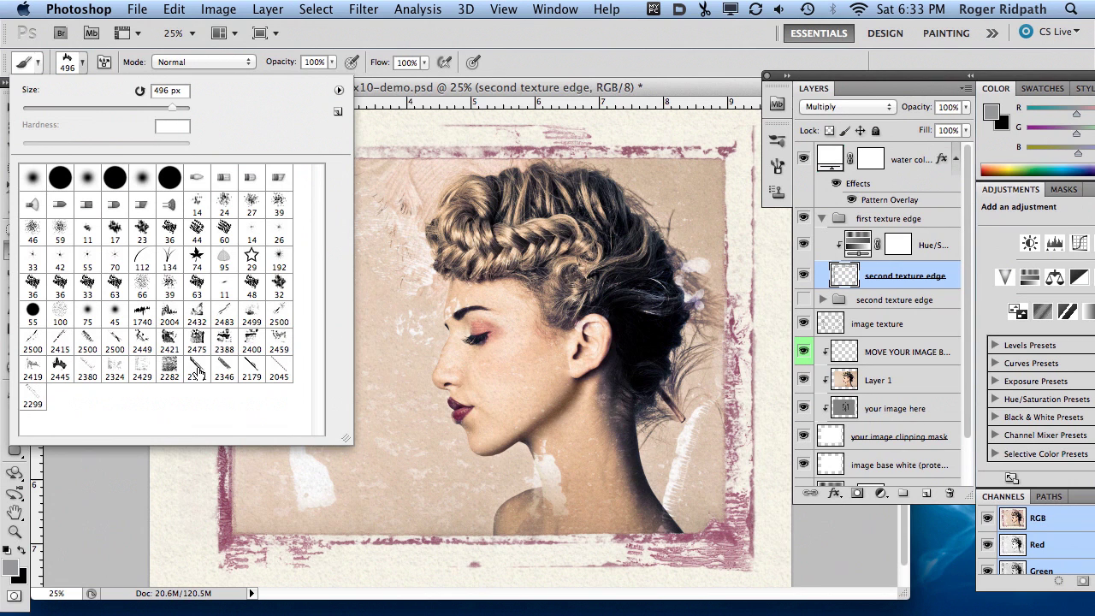
Step: Select brush preset 2421, fold the first texture edge group, and target the image texture layer
left_click(169, 338)
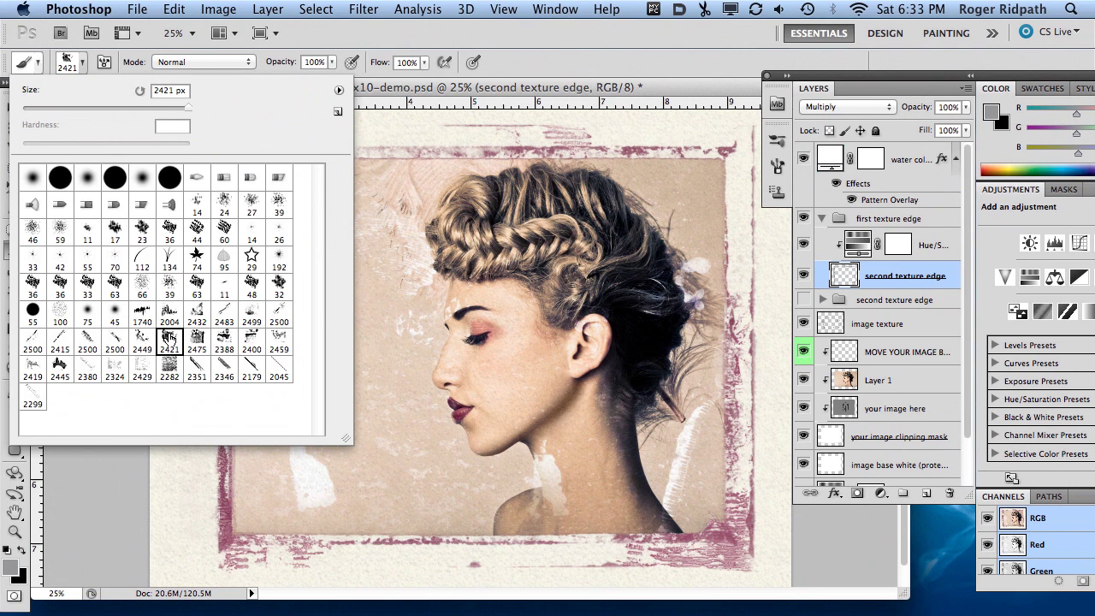
left_click(459, 89)
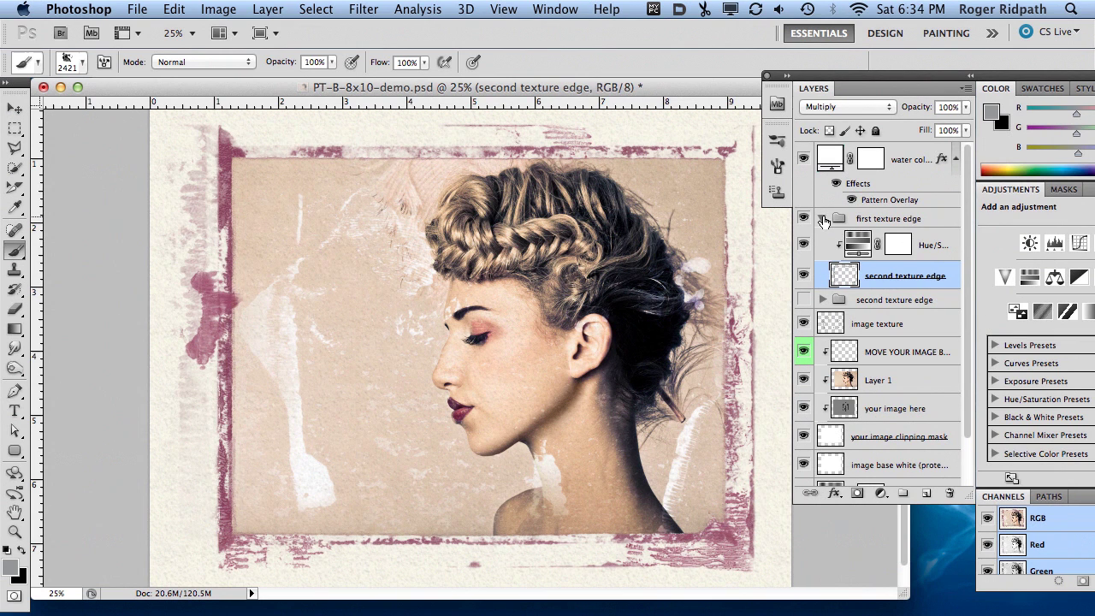
left_click(824, 220)
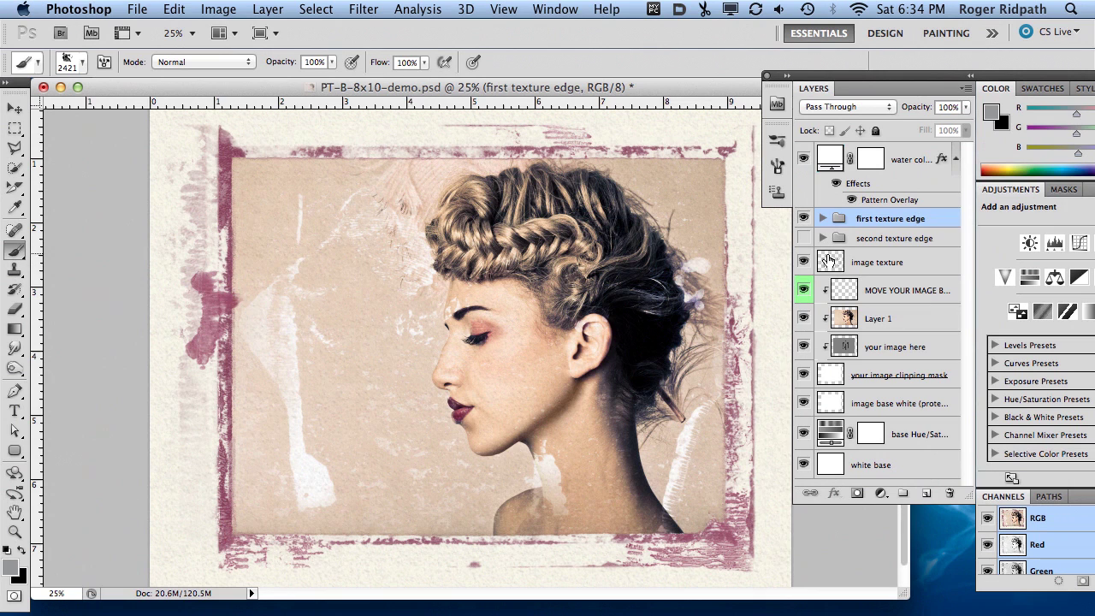
left_click(829, 261)
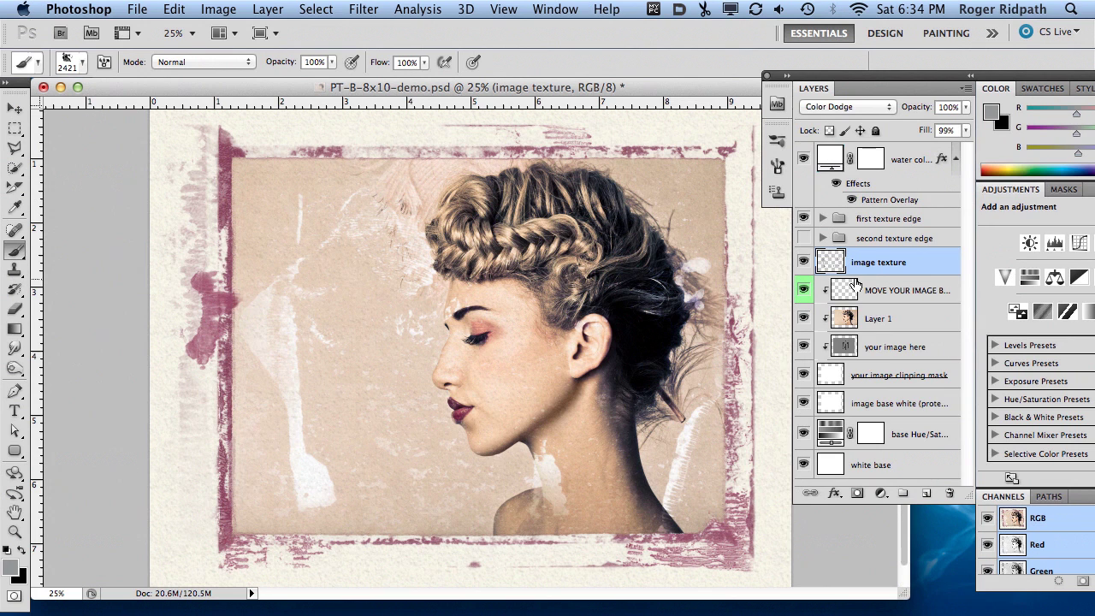
Step: Clear the white placeholder patches using the MOVE YOUR IMAGE layer's selection
left_click(842, 286, "super")
key("Delete")
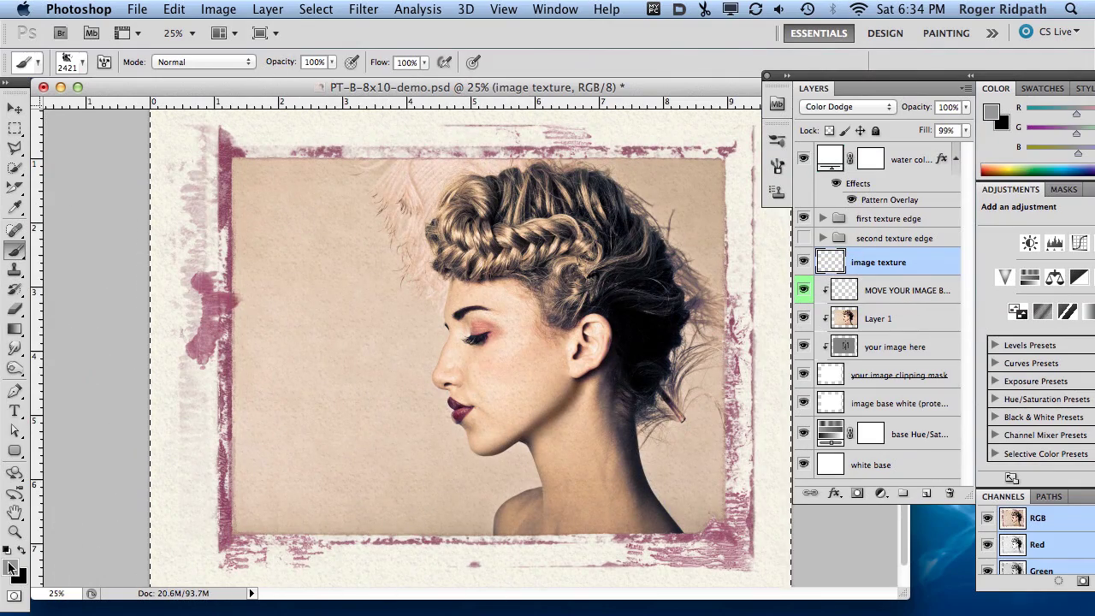
key("super+alt+2")
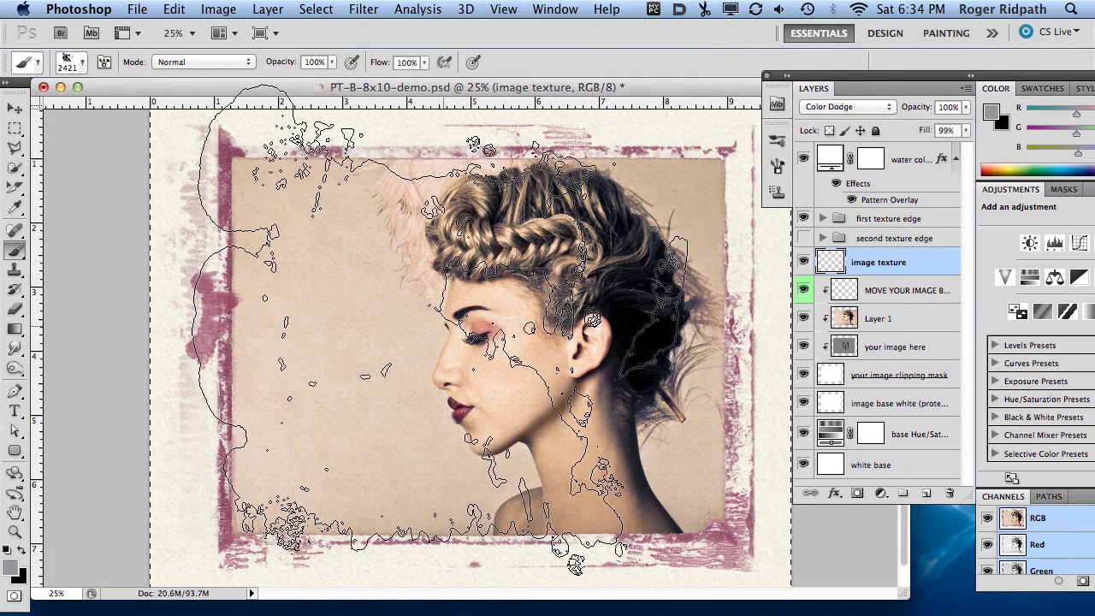
Step: Shrink the brush to 1300 px and stamp pale texture over the photo's lower-left
key("bracketleft")
key("bracketleft")
key("bracketleft")
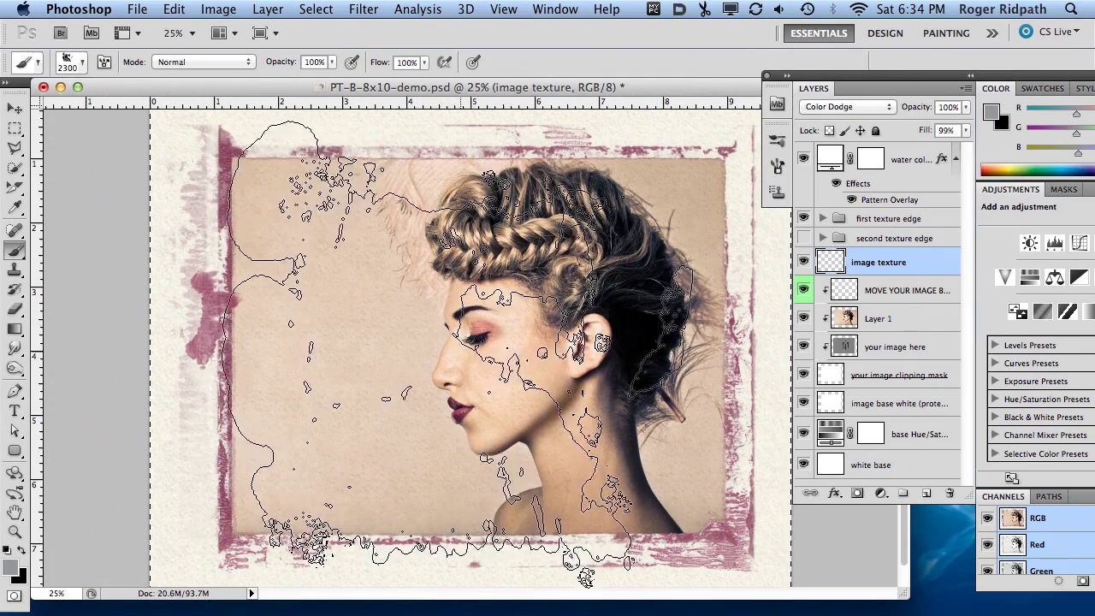
key("bracketleft")
key("bracketleft")
key("bracketleft")
key("bracketleft")
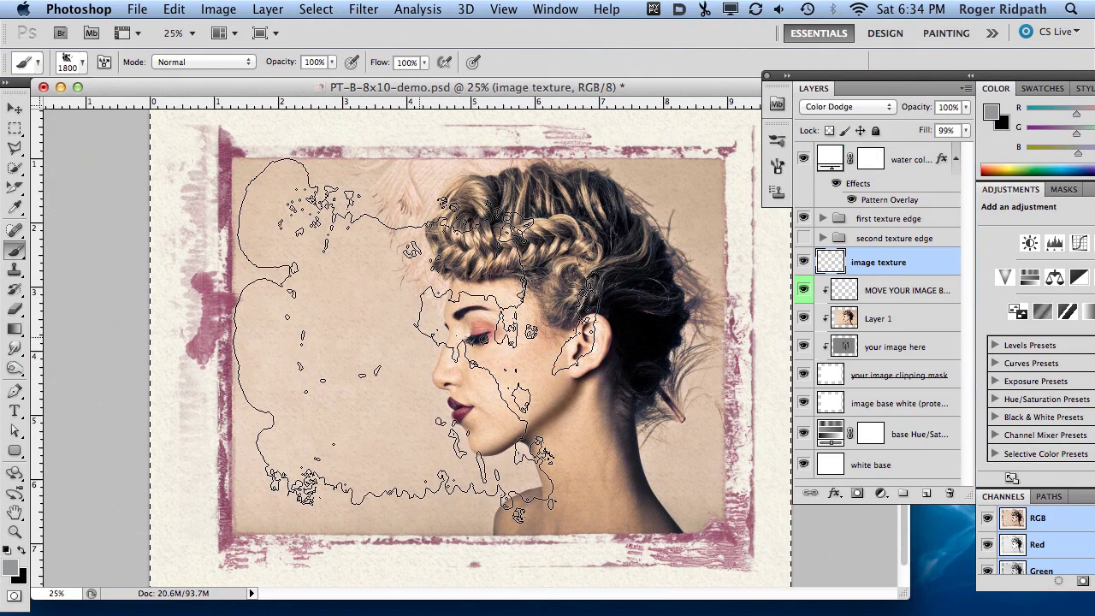
key("bracketleft")
key("bracketleft")
key("bracketleft")
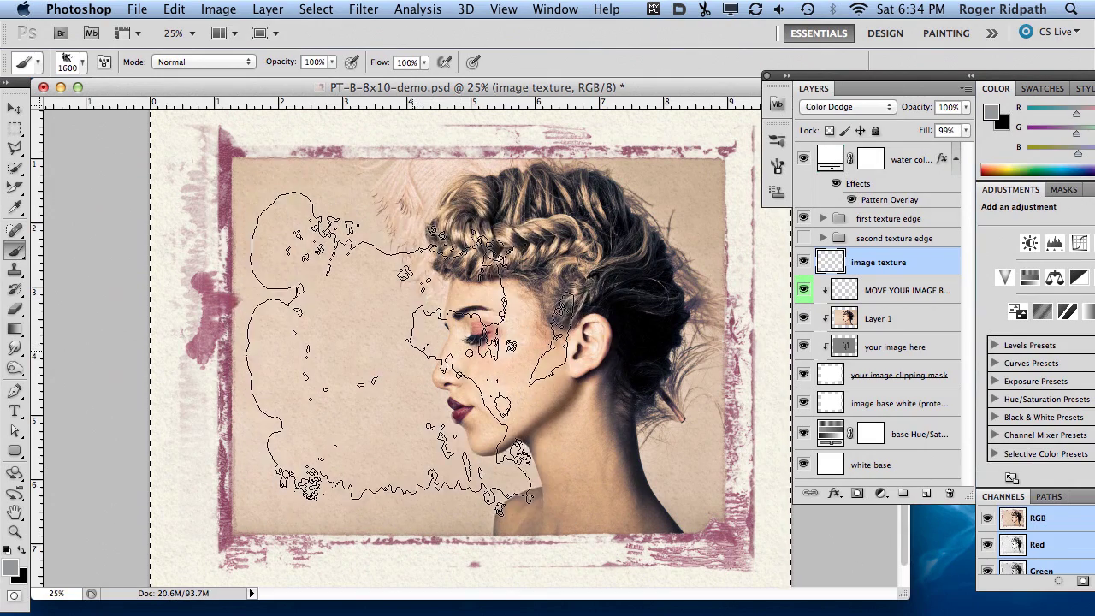
key("bracketleft")
key("bracketleft")
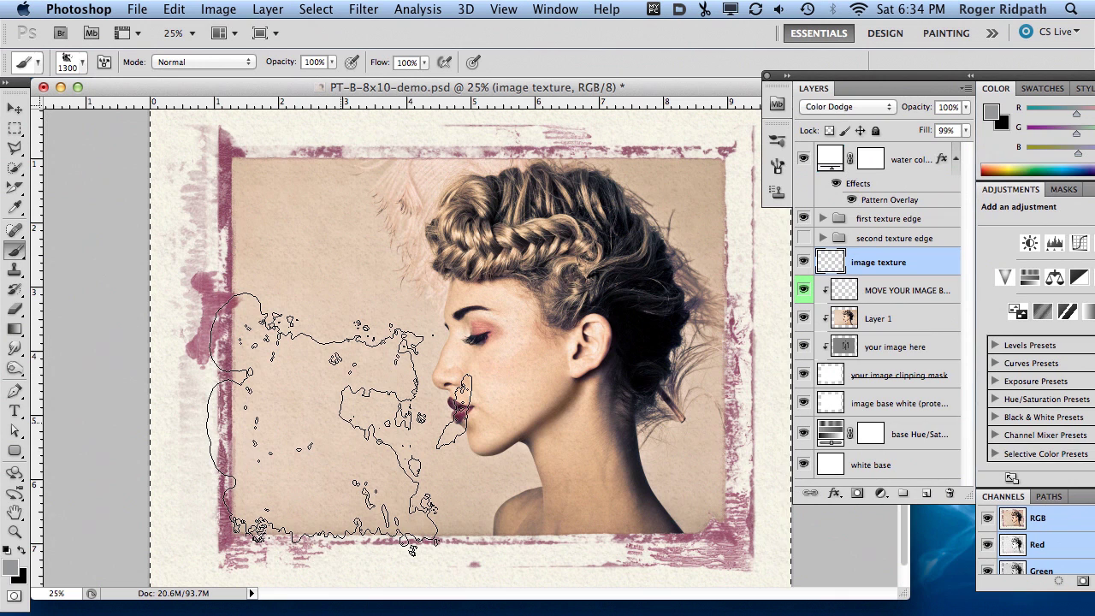
left_click(339, 424)
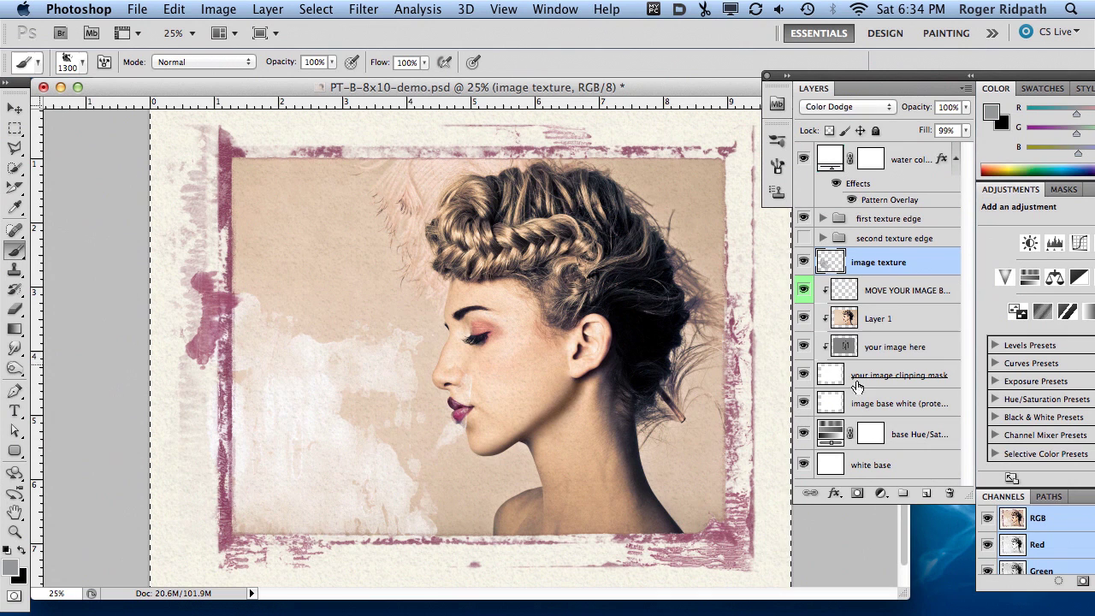
left_click(856, 494)
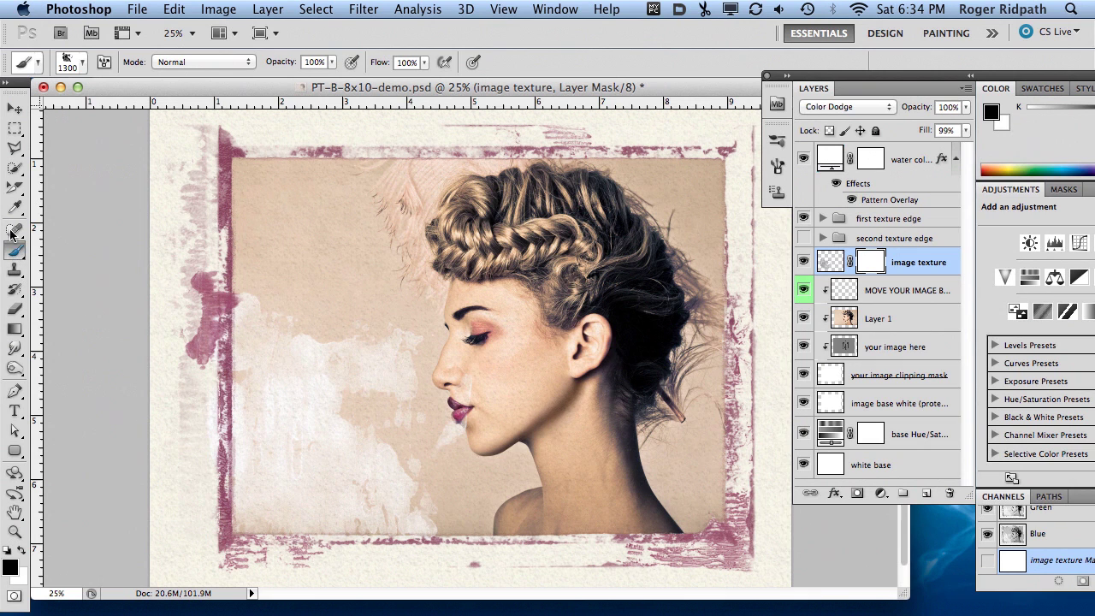
left_click(83, 64)
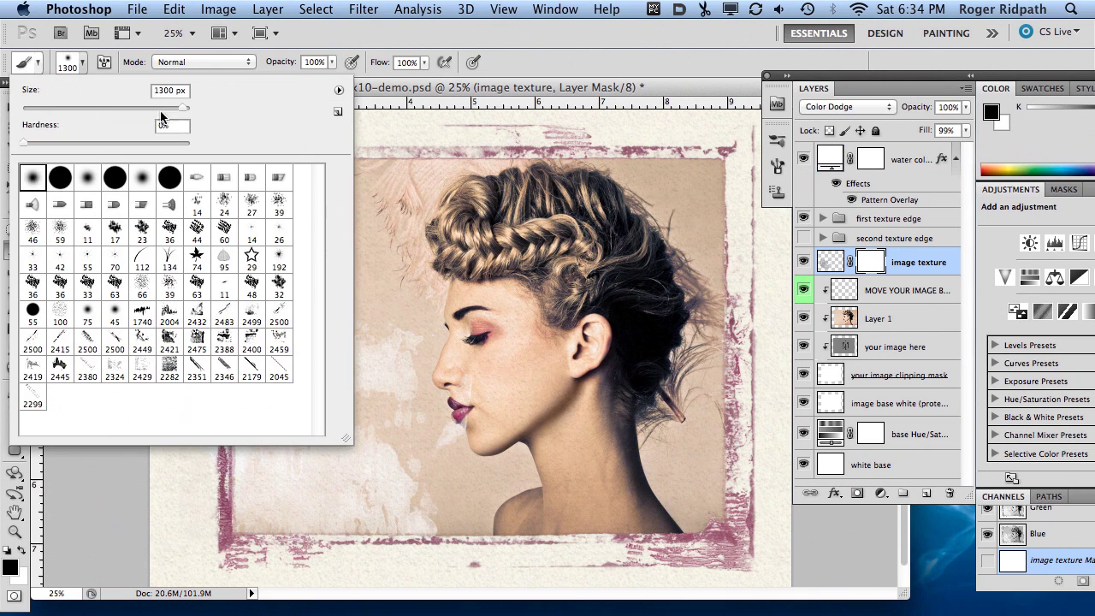
key("Return")
key("bracketleft")
key("bracketleft")
key("bracketleft")
key("bracketleft")
key("bracketleft")
key("bracketleft")
key("bracketleft")
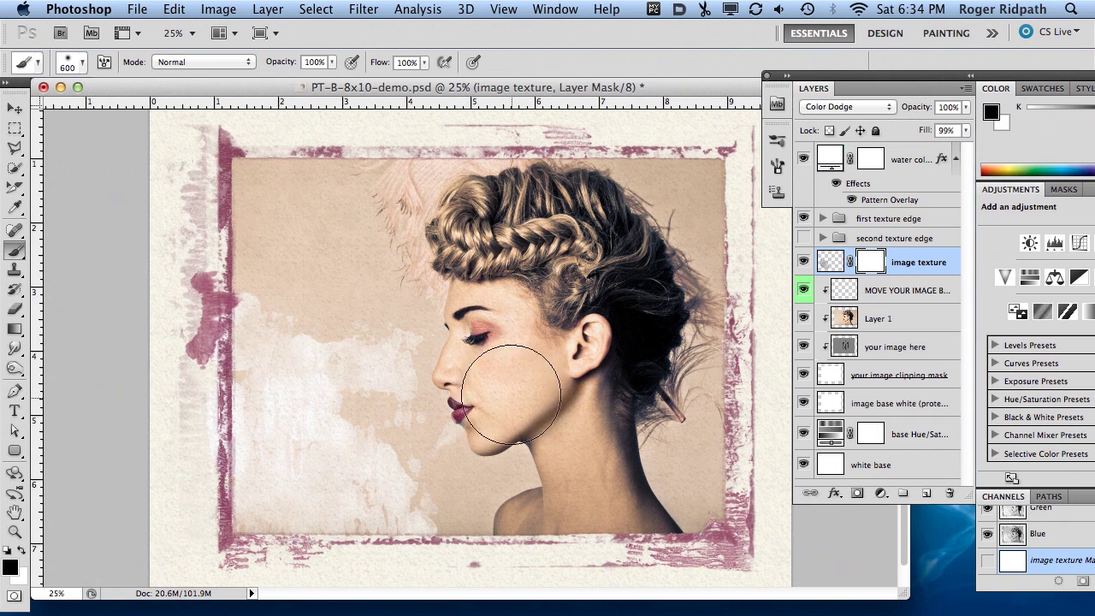
left_click_drag(506, 391, 574, 447)
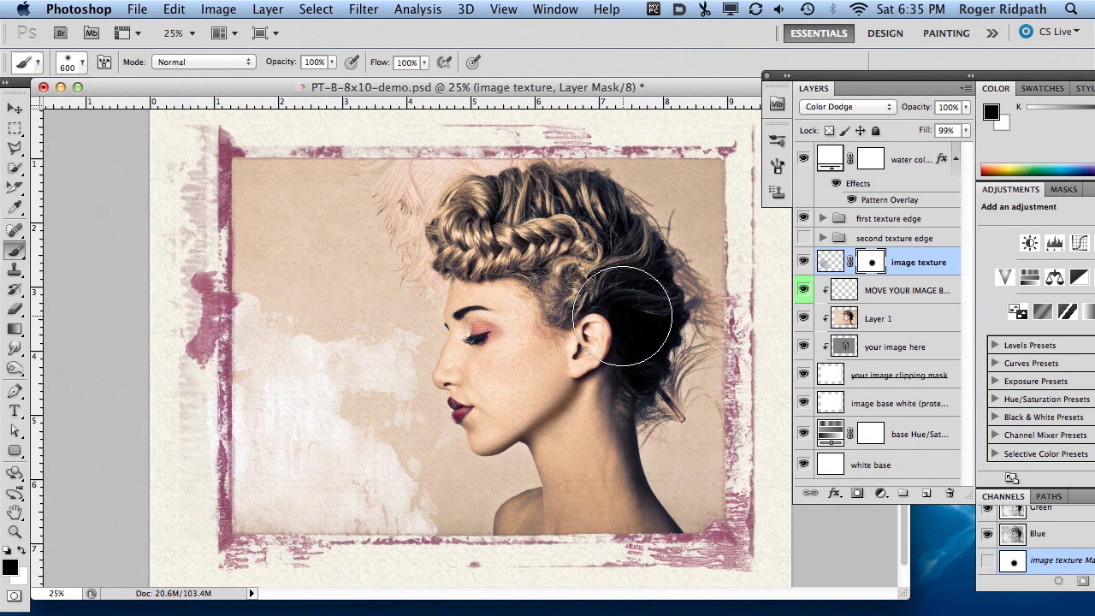
left_click_drag(871, 262, 950, 492)
left_click(475, 241)
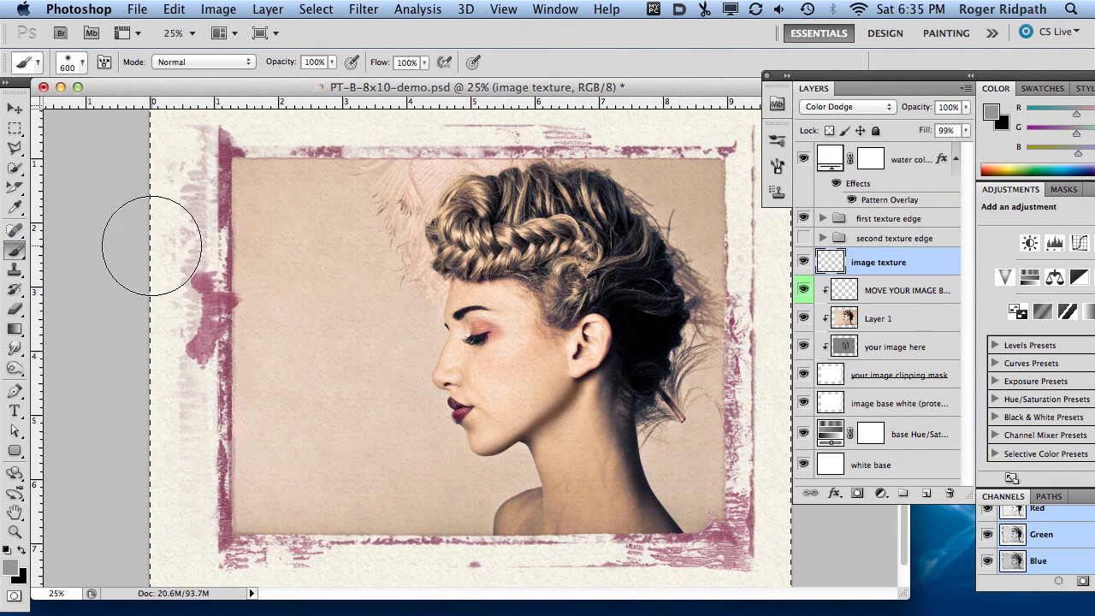
Step: Choose the 2421 grunge brush tip and rotate it to -90°
left_click(82, 63)
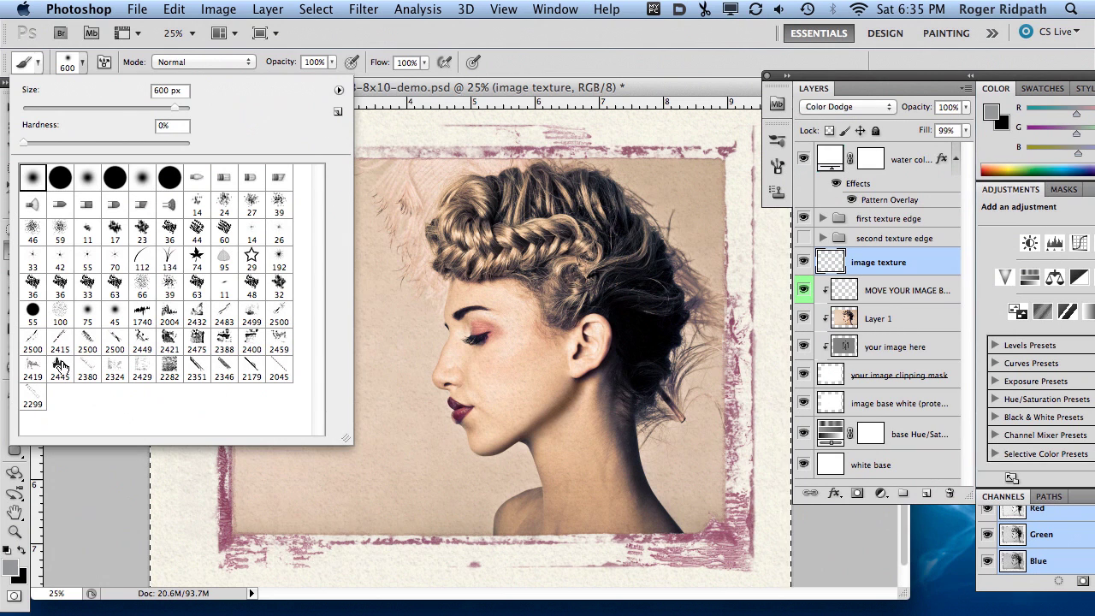
left_click(59, 370)
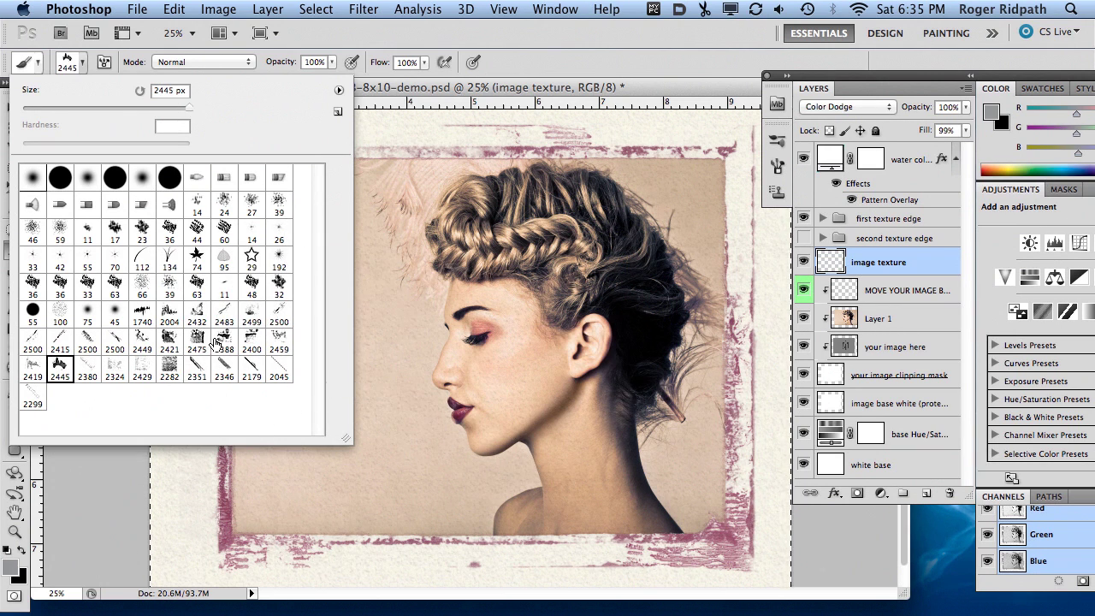
left_click(168, 339)
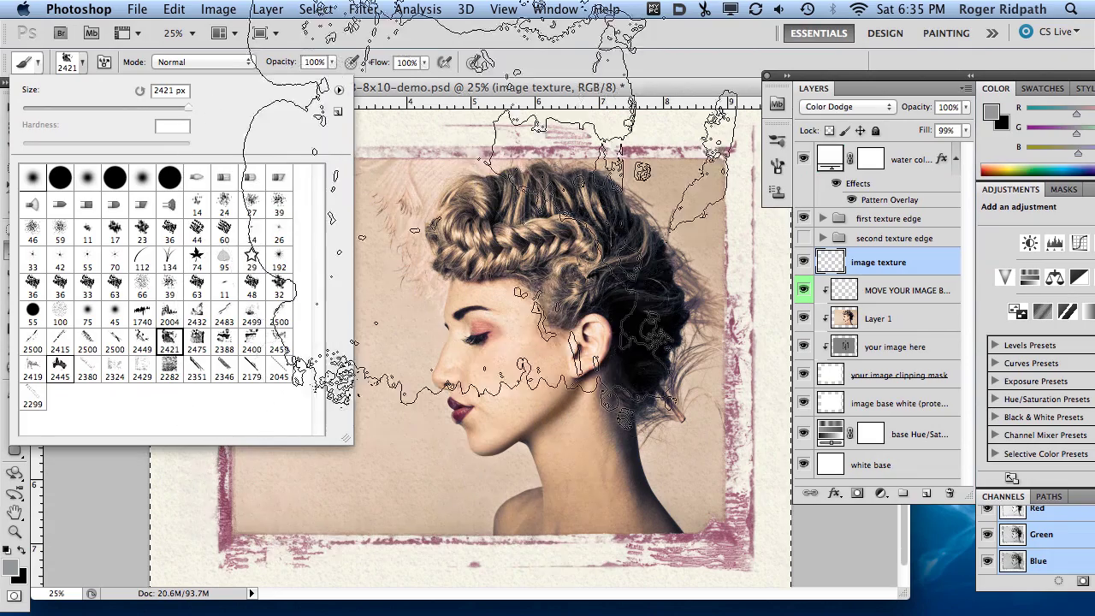
left_click(523, 88)
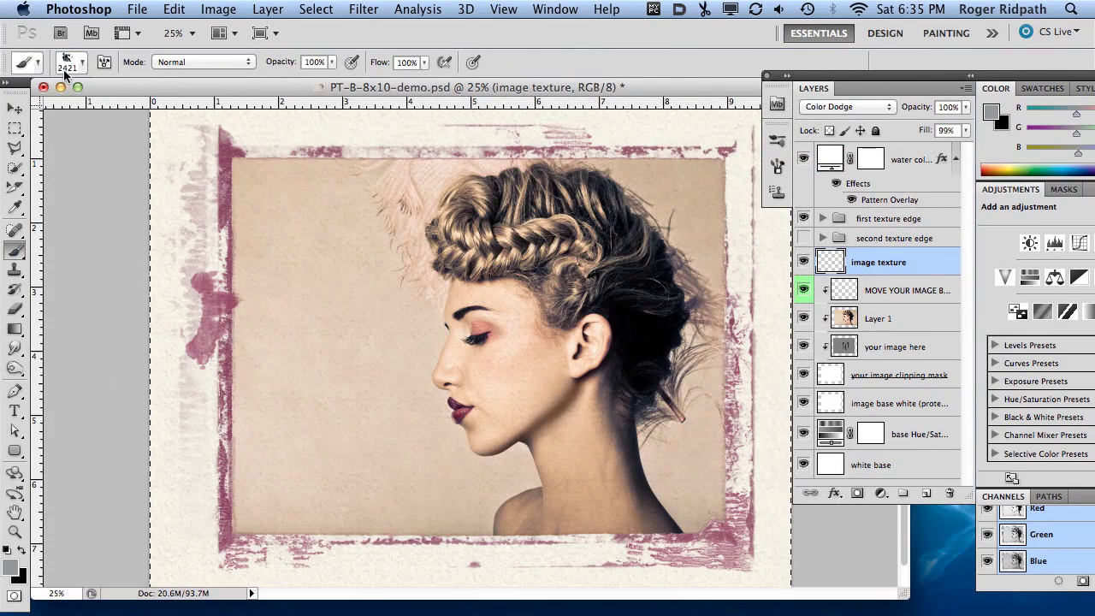
left_click(102, 61)
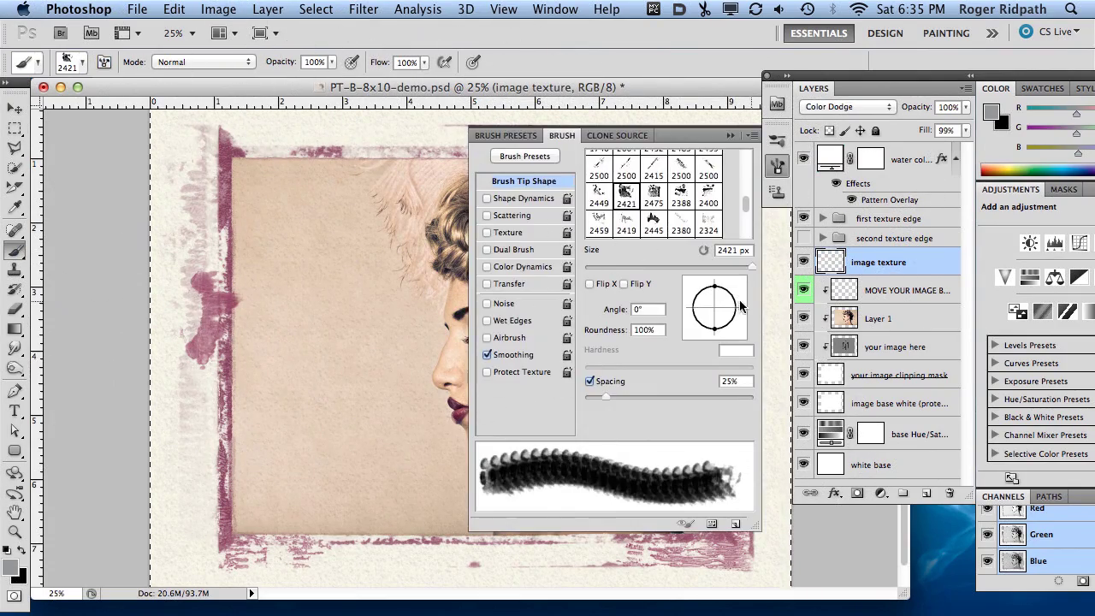
left_click_drag(737, 308, 714, 340)
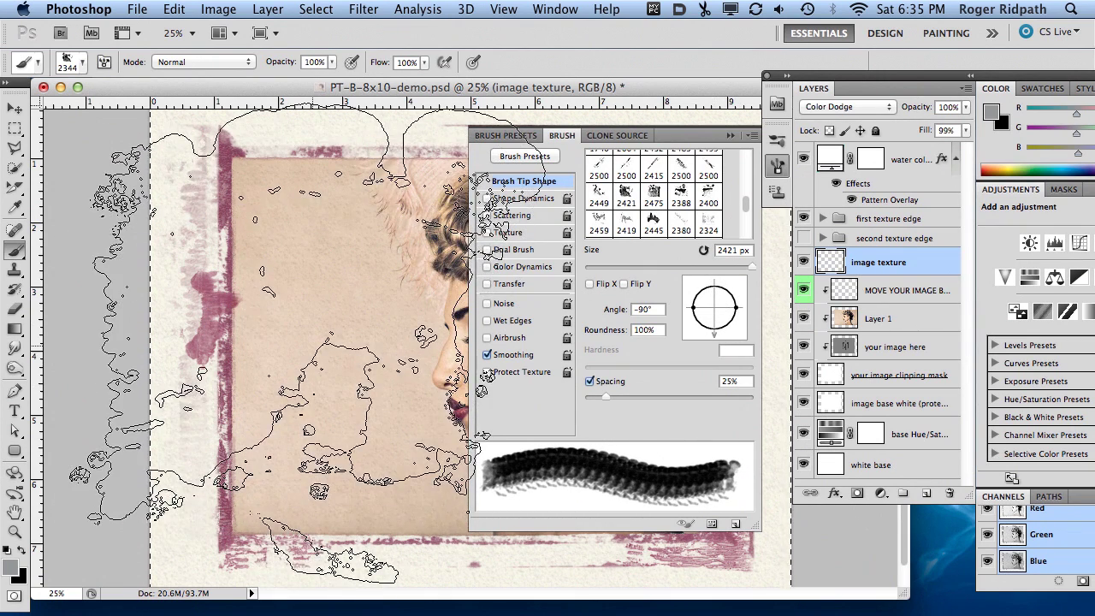
left_click(729, 136)
Step: Return to the Brush tool at 1400 px and load the image texture layer's contents as a selection
key("p")
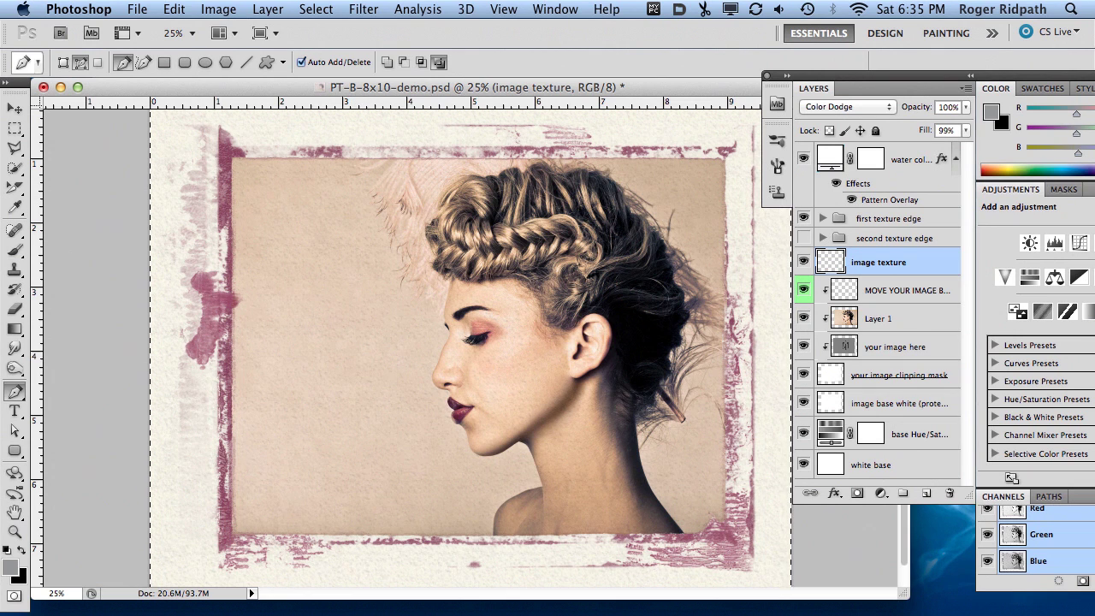
left_click(21, 250)
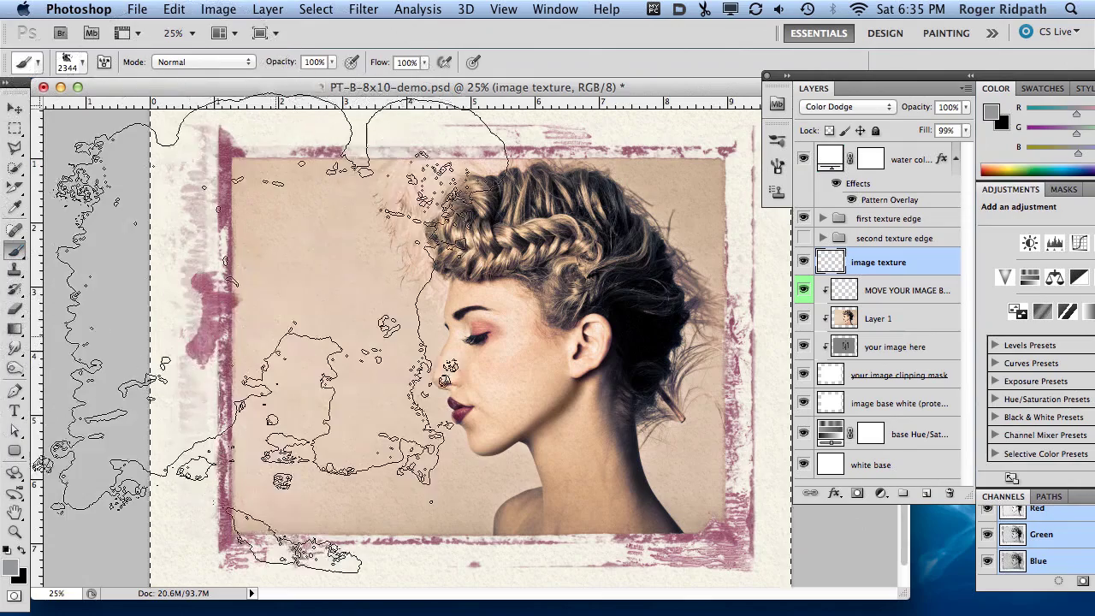
key("bracketleft")
key("bracketleft")
key("bracketleft")
key("bracketleft")
key("bracketleft")
key("bracketleft")
key("bracketleft")
key("bracketleft")
key("bracketleft")
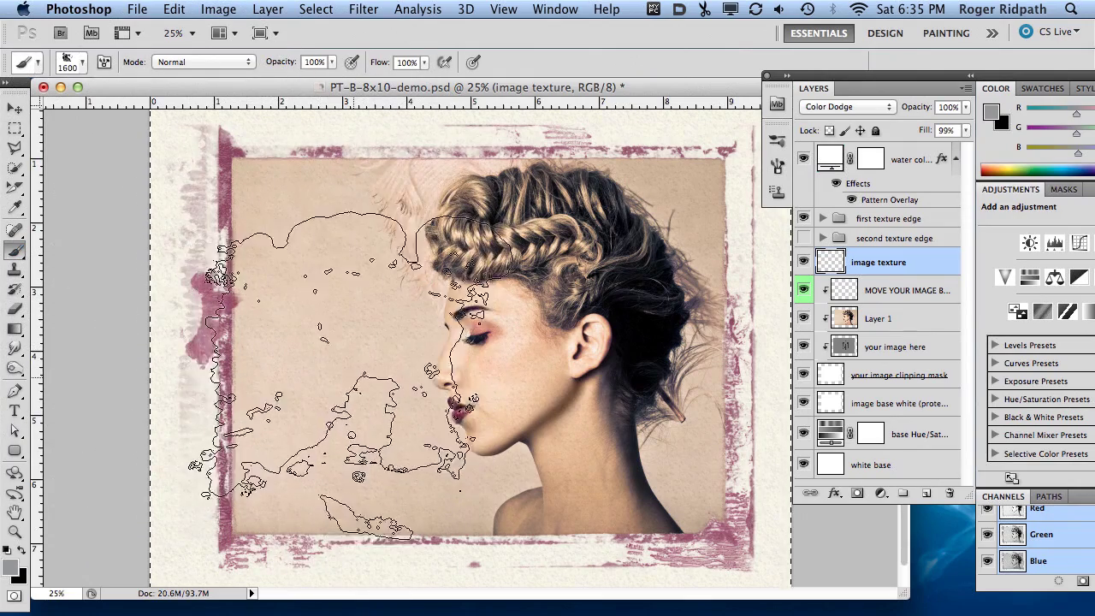
key("bracketleft")
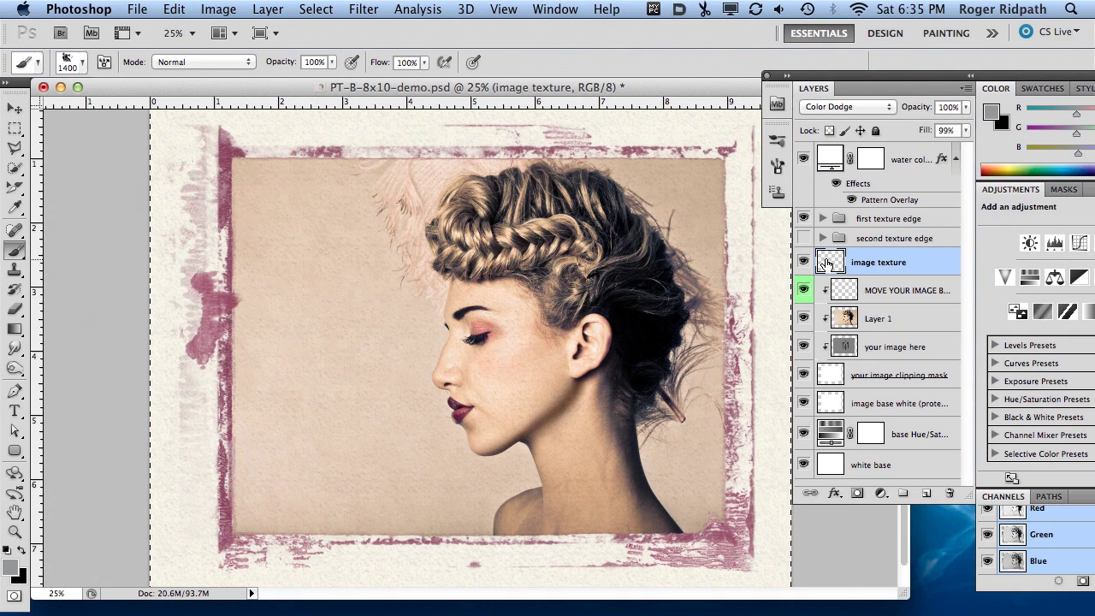
left_click(824, 264, "super")
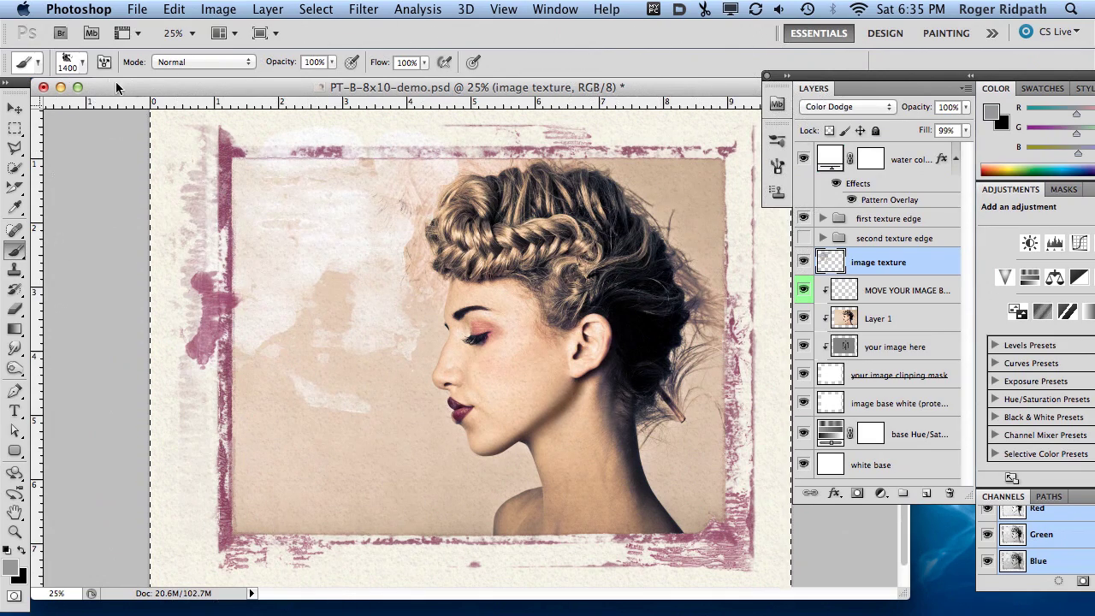
Step: Flip the brush tip vertically and stamp light texture over the lower-left of the photo
left_click(103, 61)
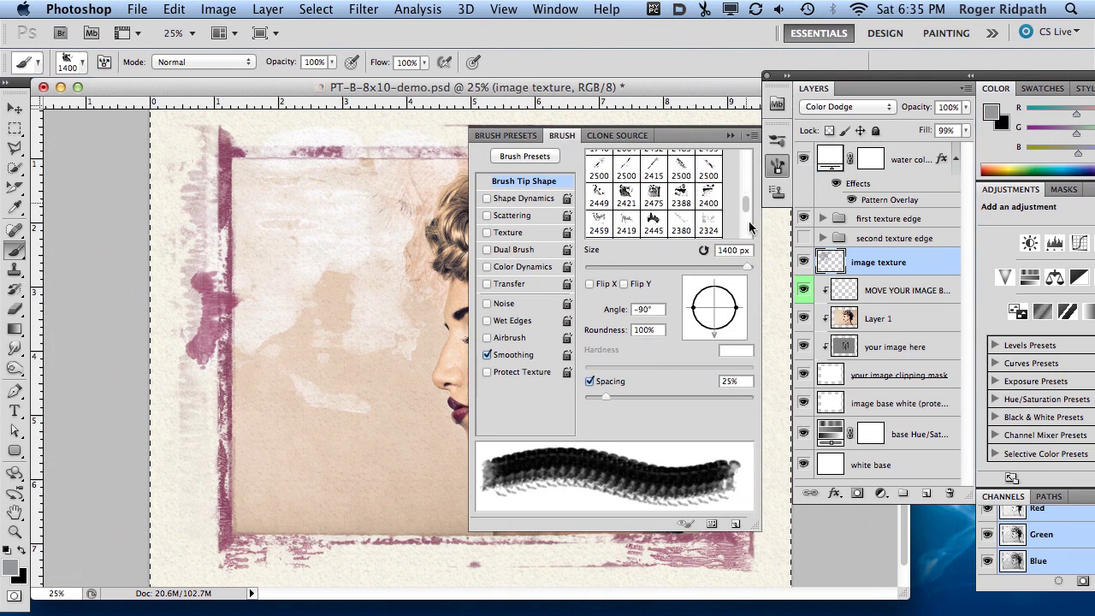
left_click(623, 286)
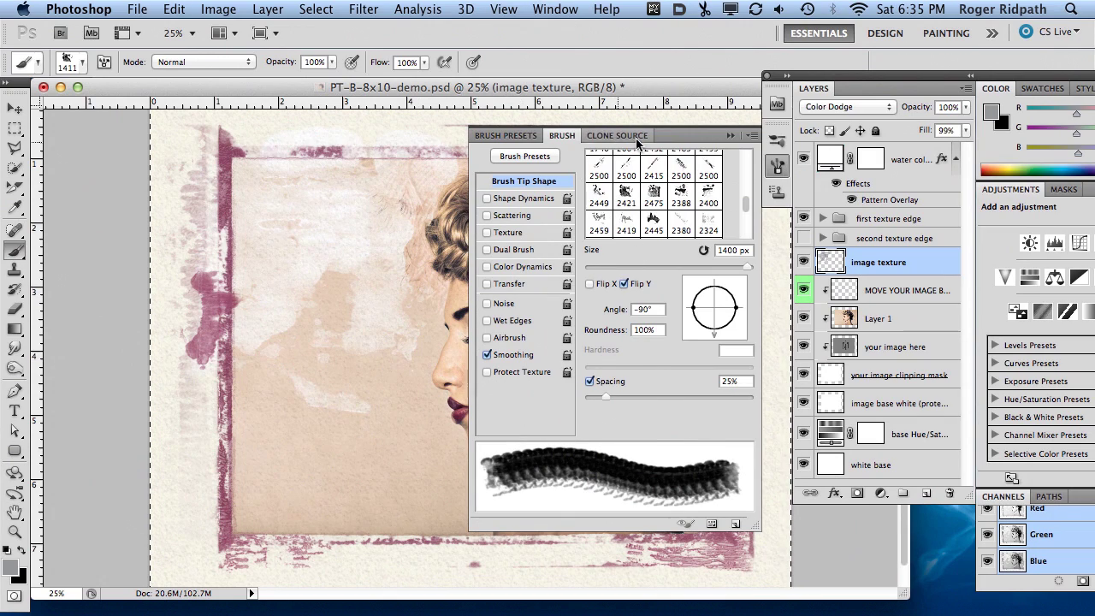
left_click(731, 136)
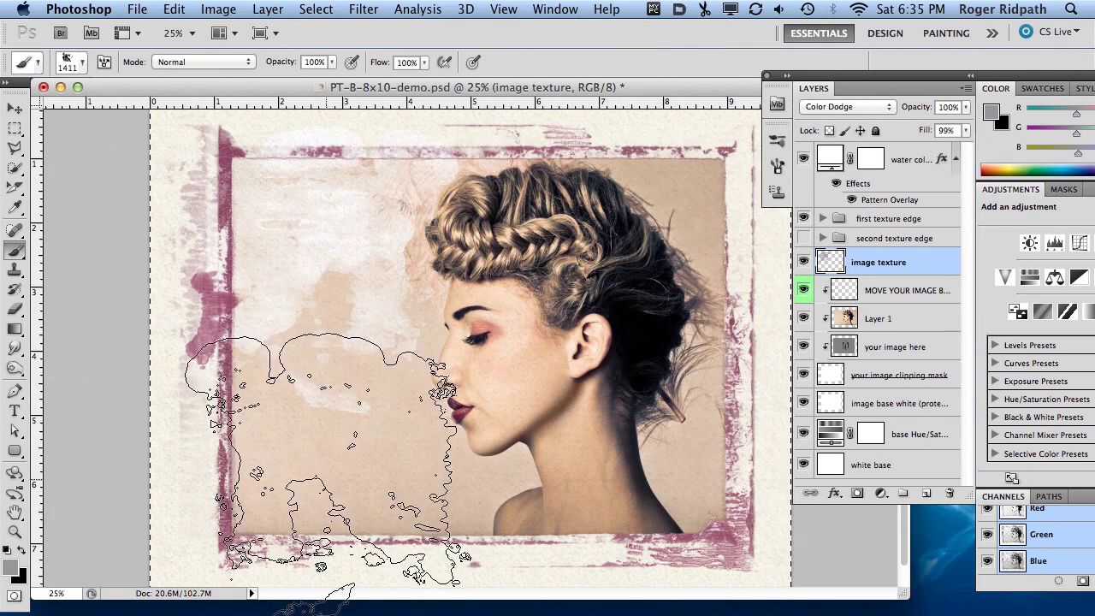
left_click(342, 451)
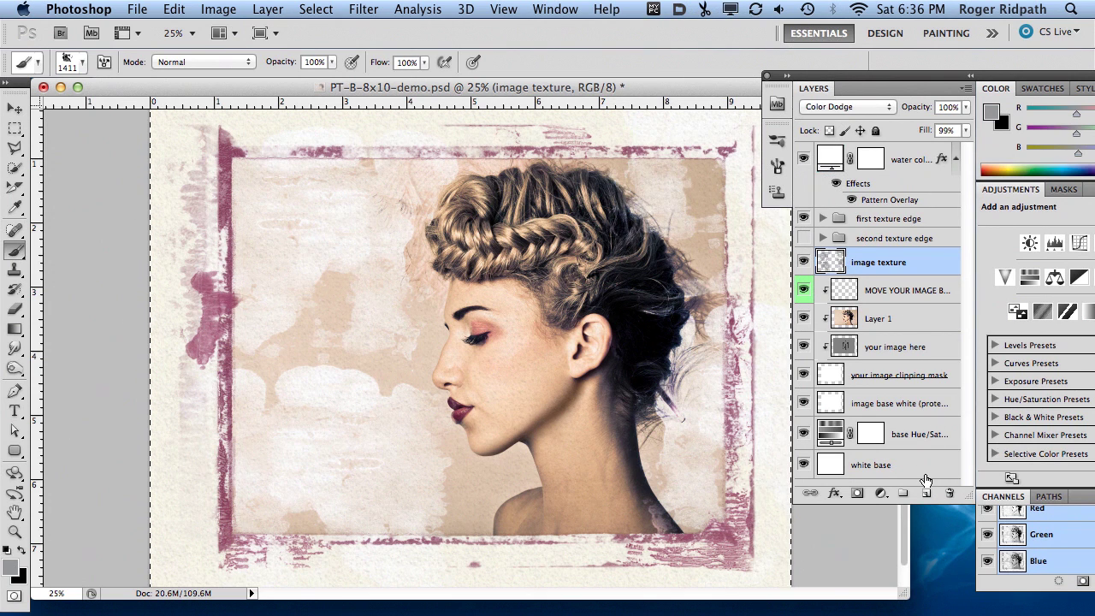
left_click(834, 442, "super")
Step: Make the visible second texture edge layer in the first texture edge group active and open the brush presets
left_click(821, 219)
left_click(846, 276)
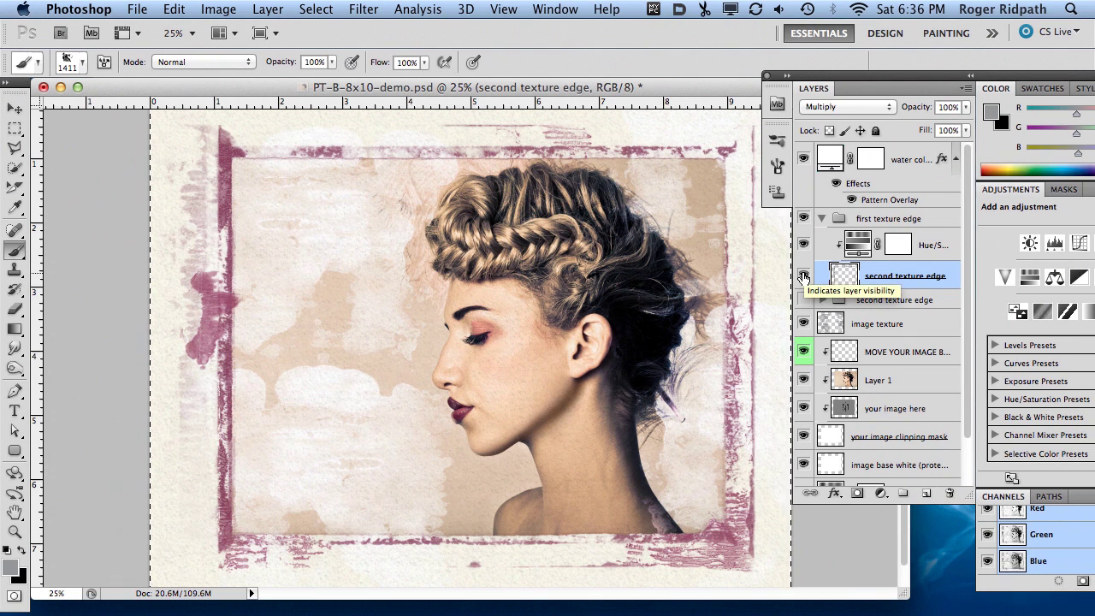
left_click(803, 277)
left_click(803, 276)
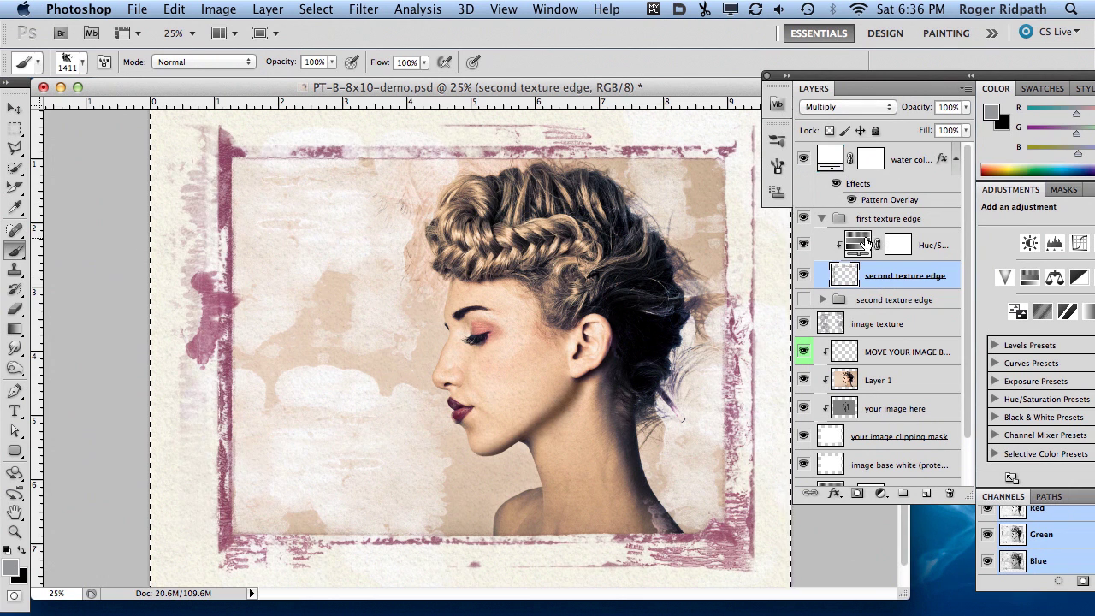
left_click_drag(842, 276, 94, 56)
left_click(83, 62)
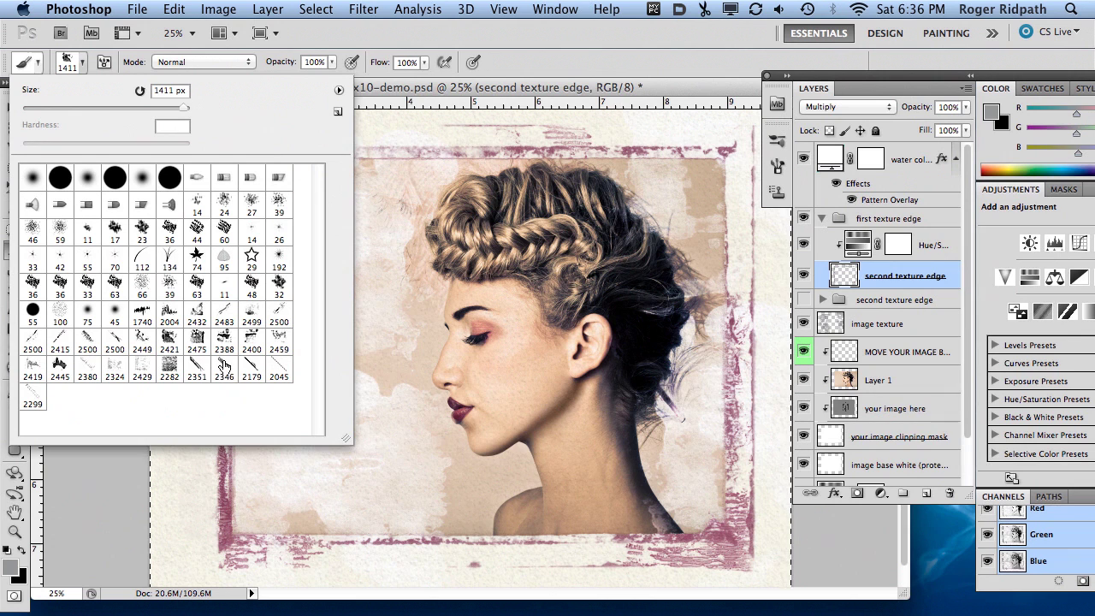
Step: Choose the 2346 grunge-edge brush preset and rotate its tip to -46°
left_click(224, 368)
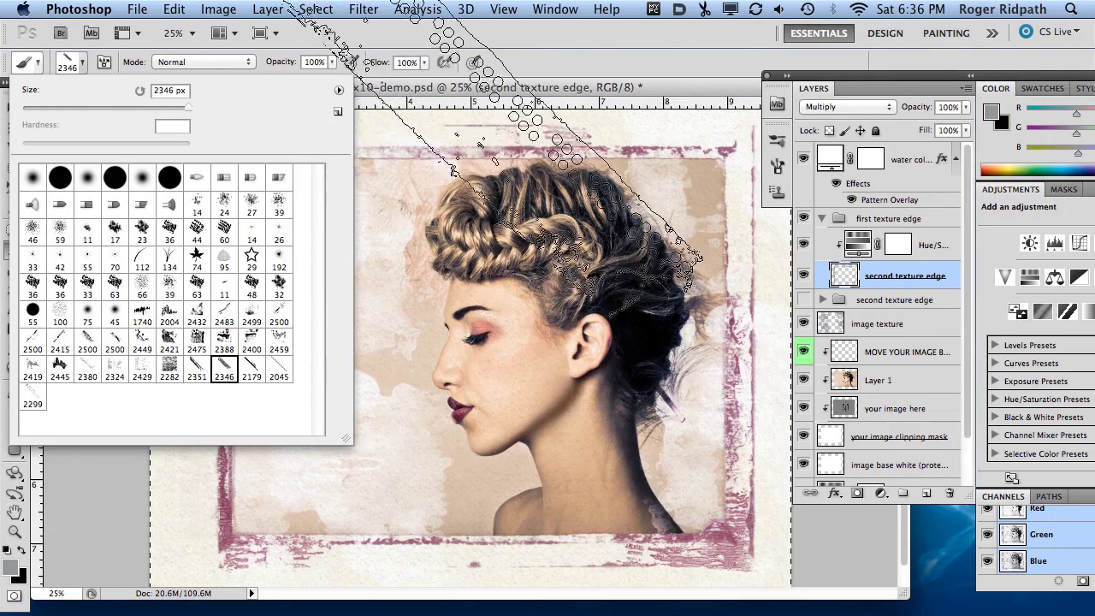
left_click(426, 87)
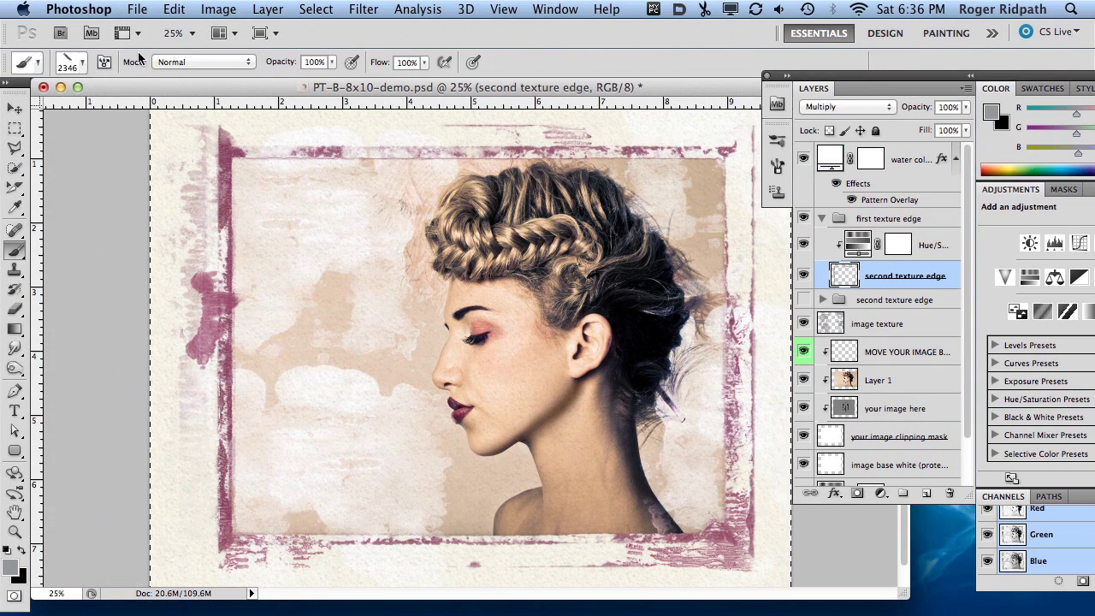
left_click(473, 64)
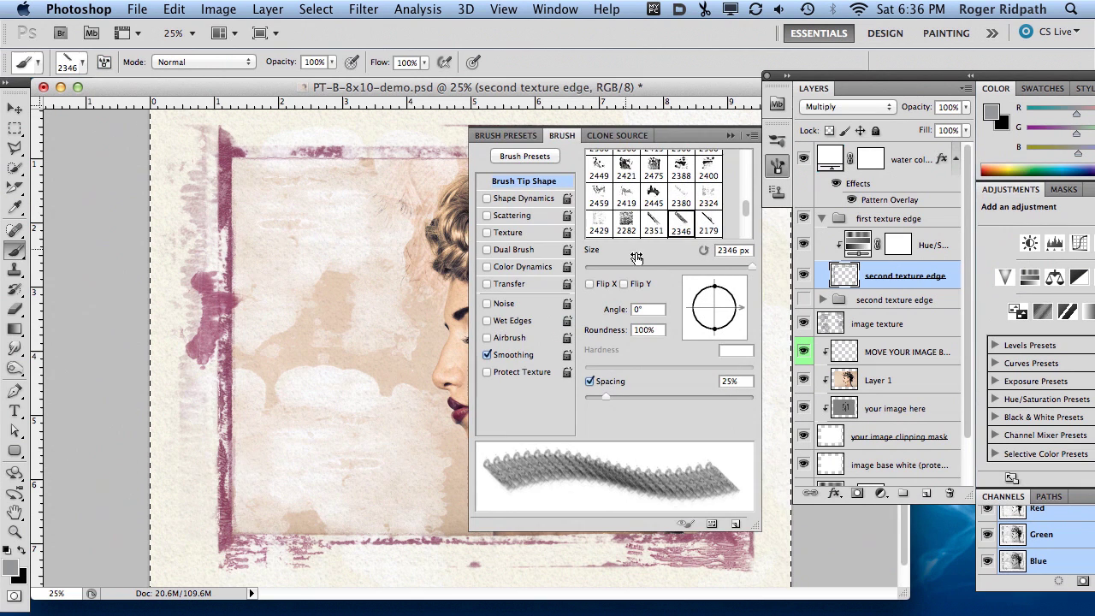
left_click_drag(742, 308, 735, 332)
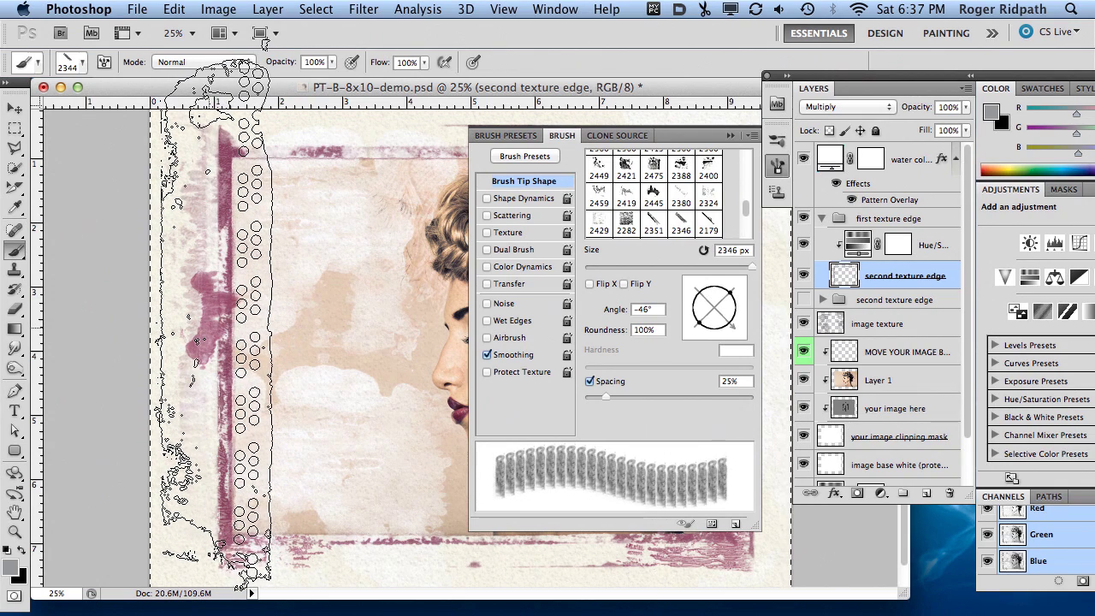
Step: Resize the brush to 1800 px and stamp a pink grunge edge along the left border
left_click(729, 135)
key("bracketleft")
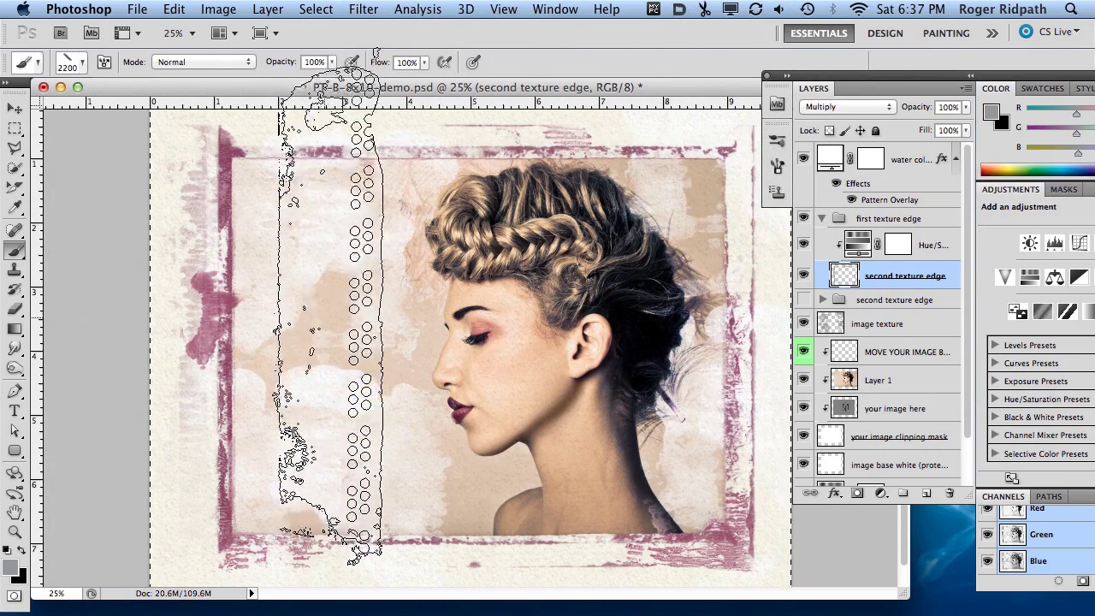
key("bracketleft")
key("bracketleft")
key("bracketleft")
key("bracketleft")
key("bracketleft")
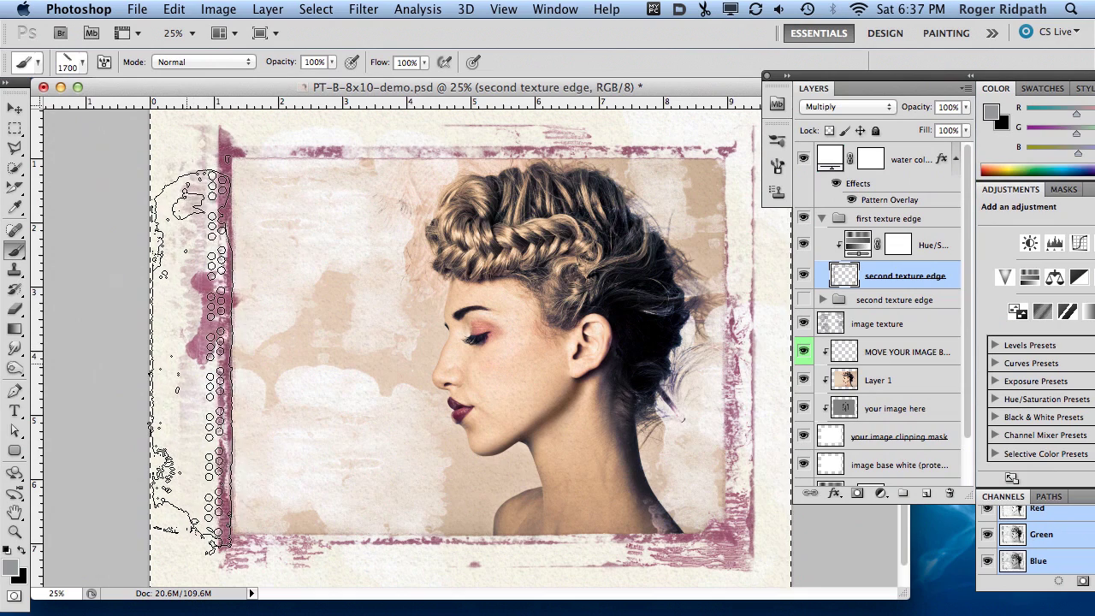
key("bracketleft")
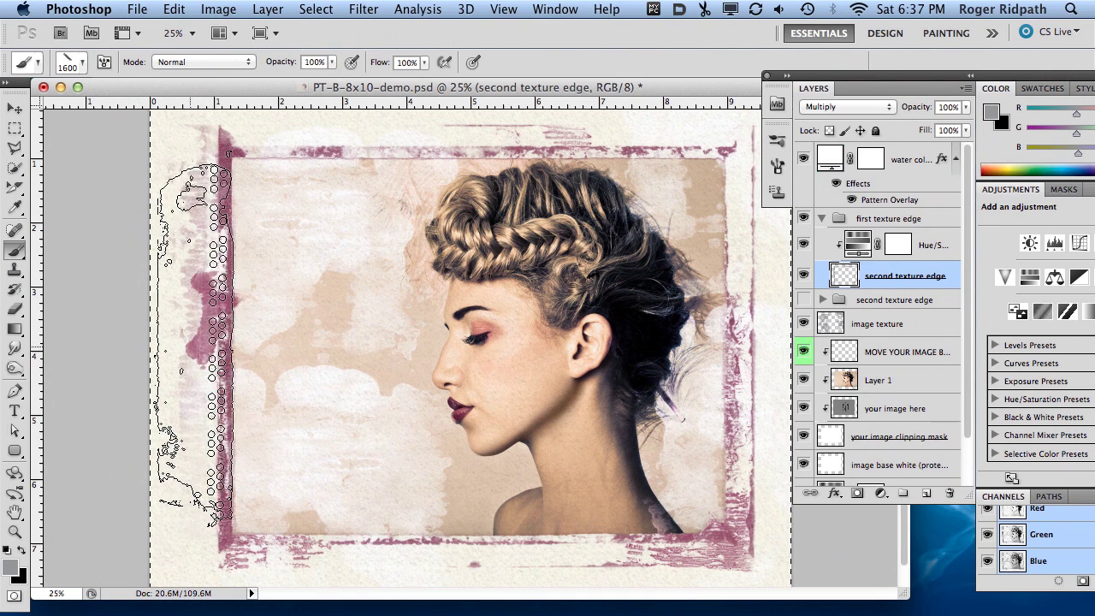
key("bracketright")
key("bracketright")
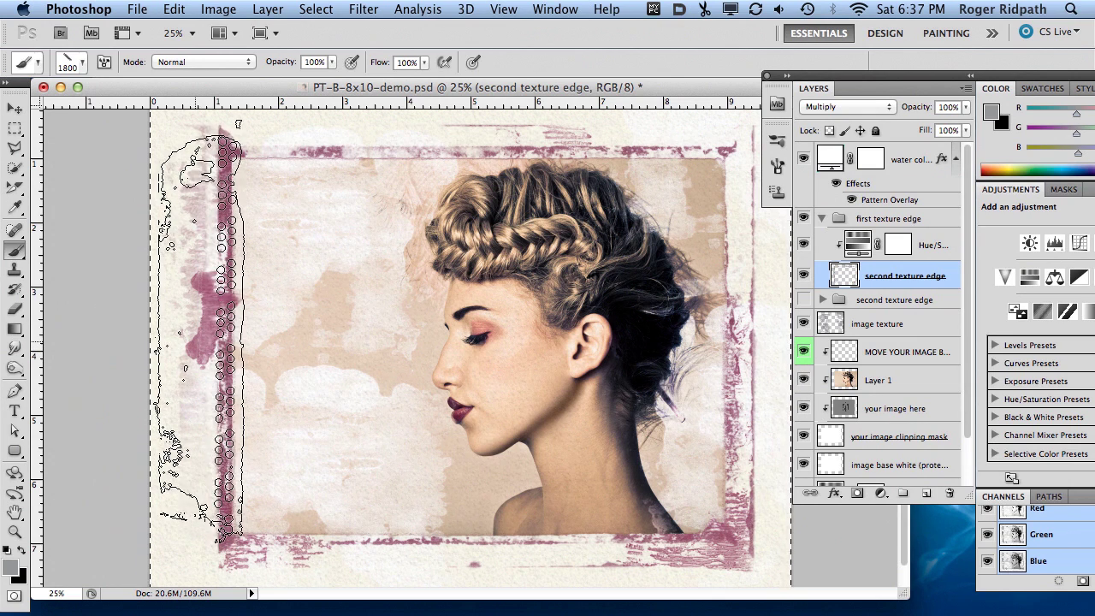
left_click(200, 331)
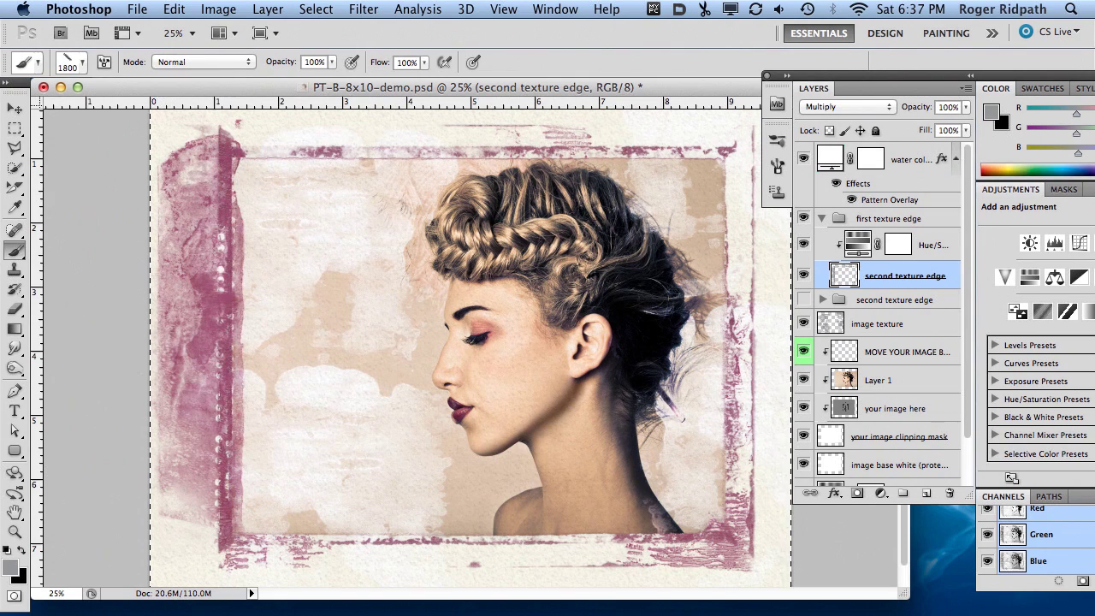
Step: Choose the 2299 POLAROID text brush, shrink it to 700 px and tilt its tip to 46°
left_click(82, 64)
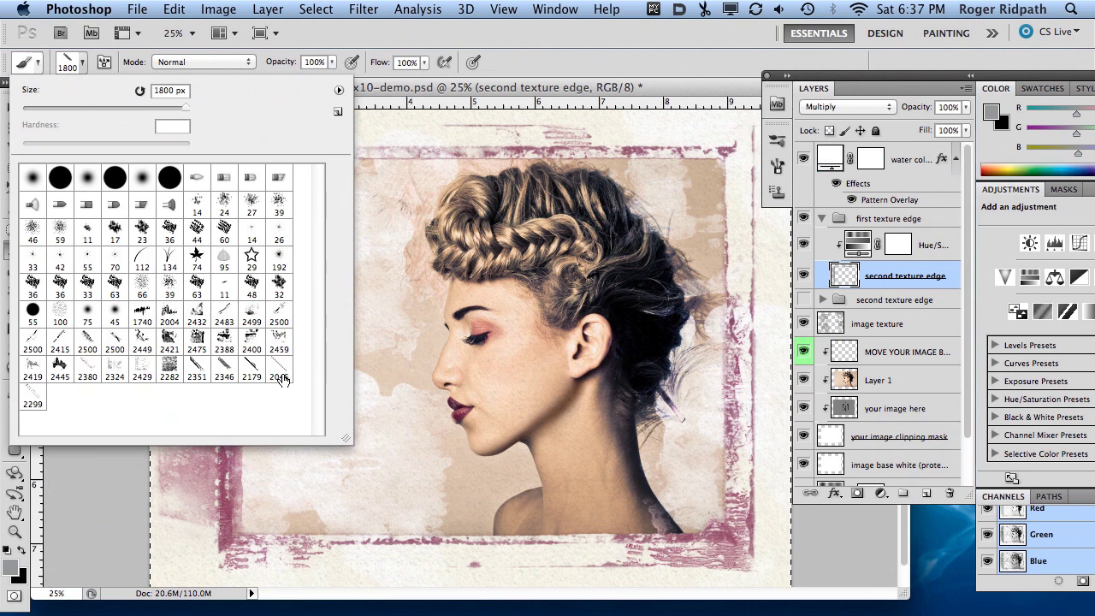
left_click(32, 398)
key("Return")
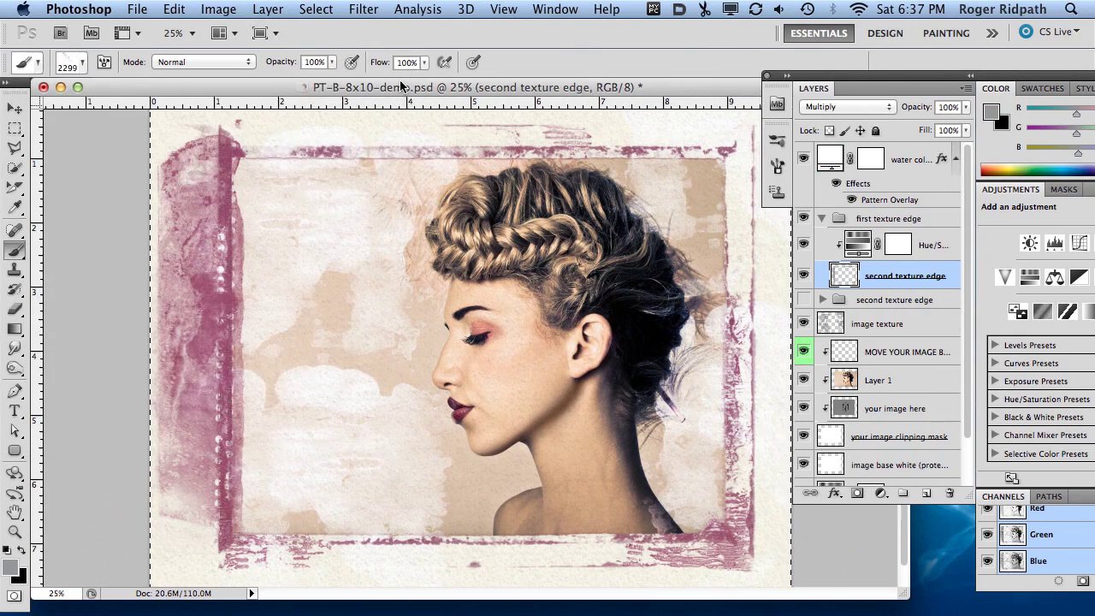
key("bracketleft")
key("bracketleft")
key("bracketleft")
key("bracketleft")
key("bracketleft")
key("bracketleft")
key("bracketleft")
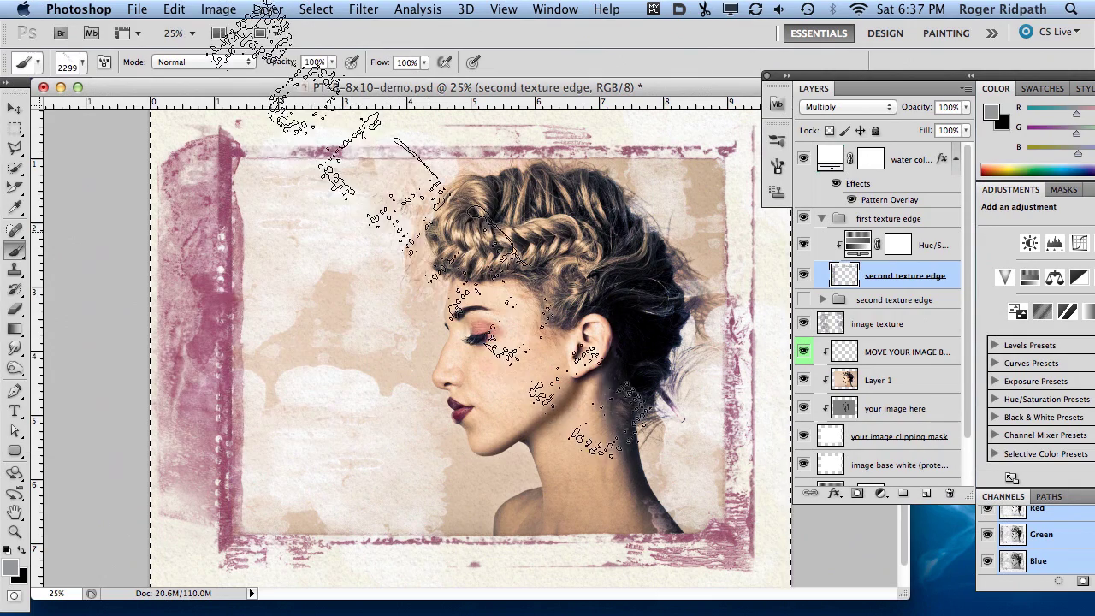
key("bracketleft")
key("bracketleft")
key("bracketleft")
key("bracketleft")
key("bracketleft")
key("bracketleft")
key("bracketleft")
key("bracketleft")
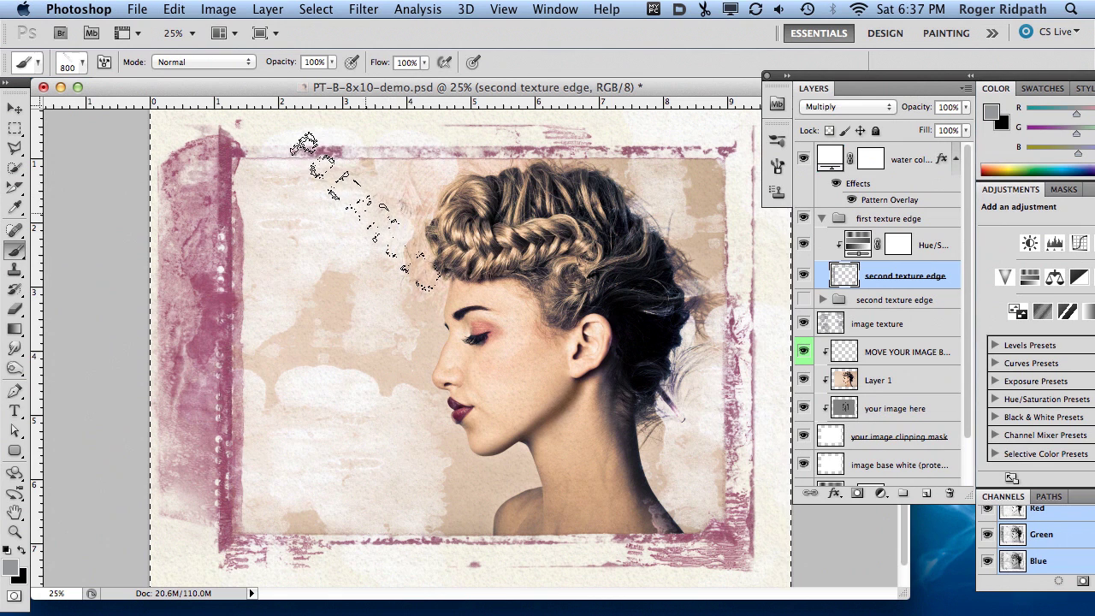
key("bracketleft")
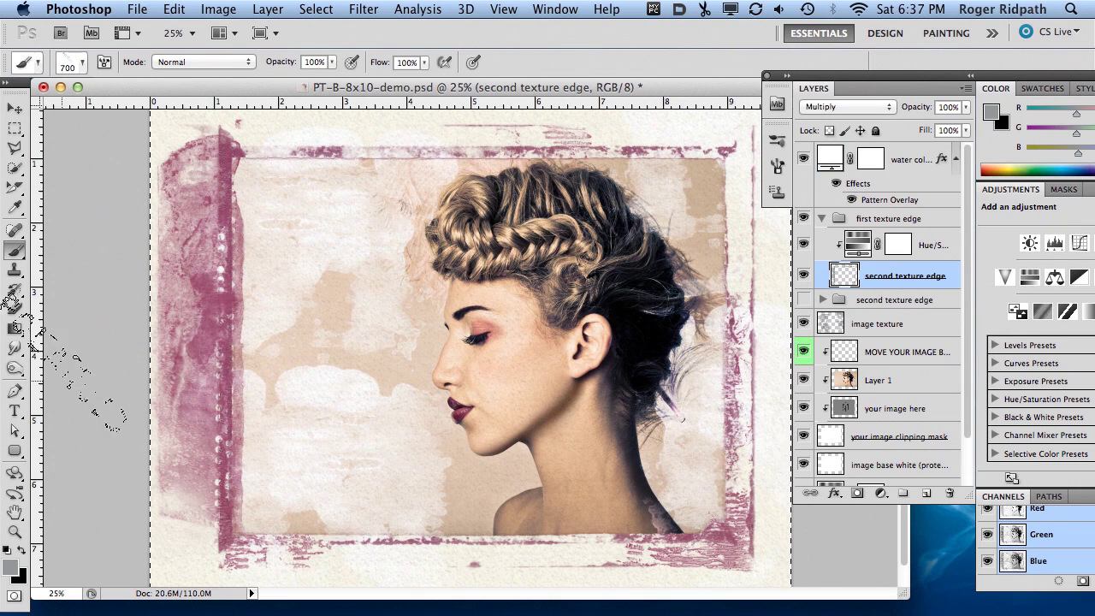
left_click(103, 62)
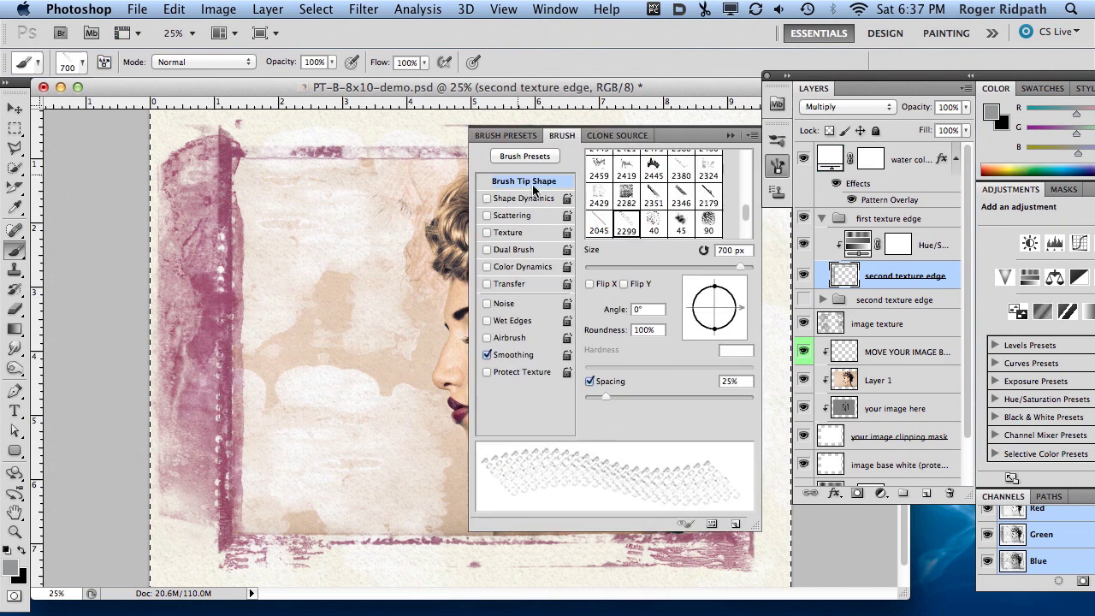
left_click_drag(741, 312, 732, 291)
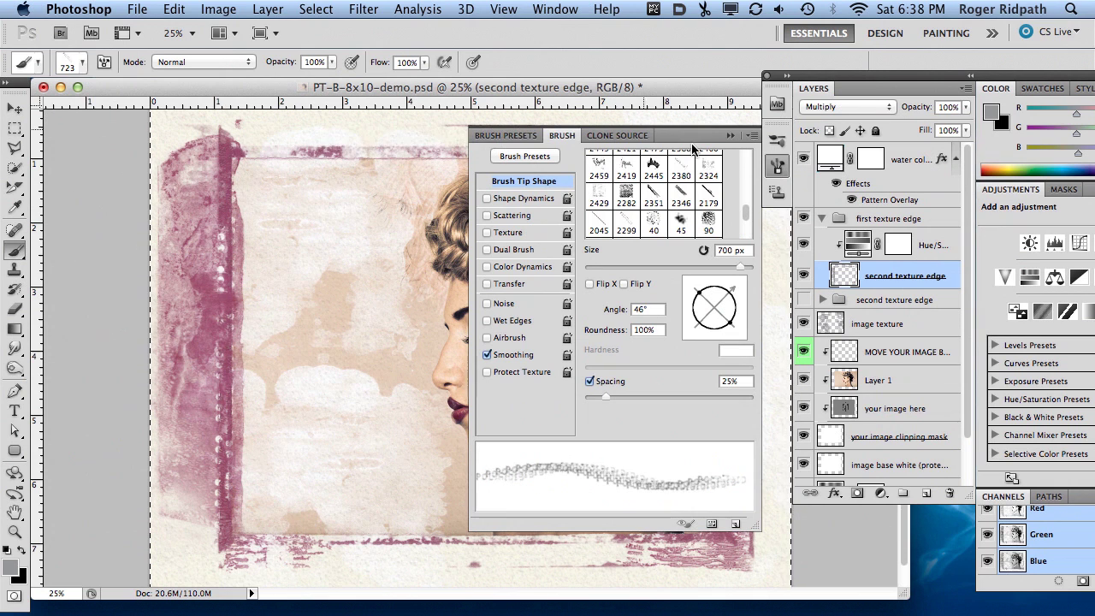
left_click(730, 137)
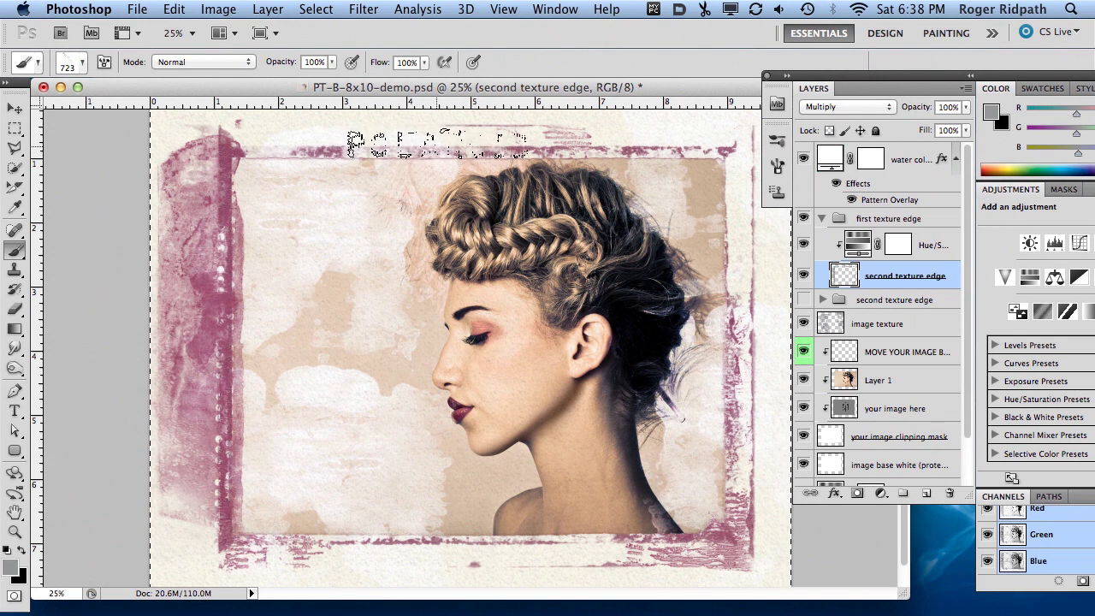
Step: Shrink the text brush to 400 px, stamp the top border, and zoom to 100% to inspect it
key("bracketleft")
key("bracketleft")
key("bracketleft")
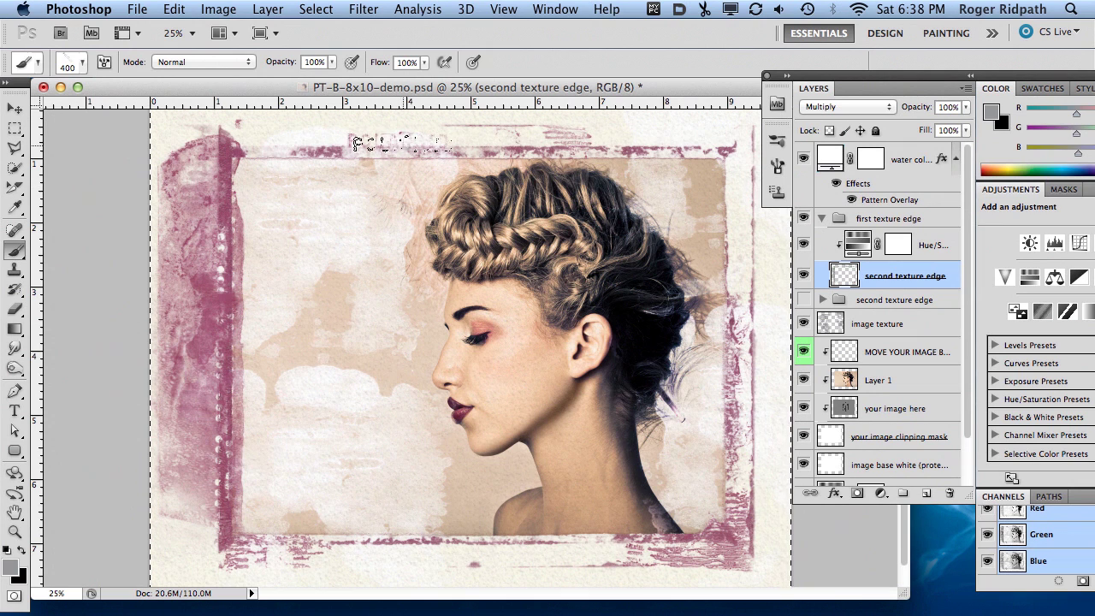
key("super+equal")
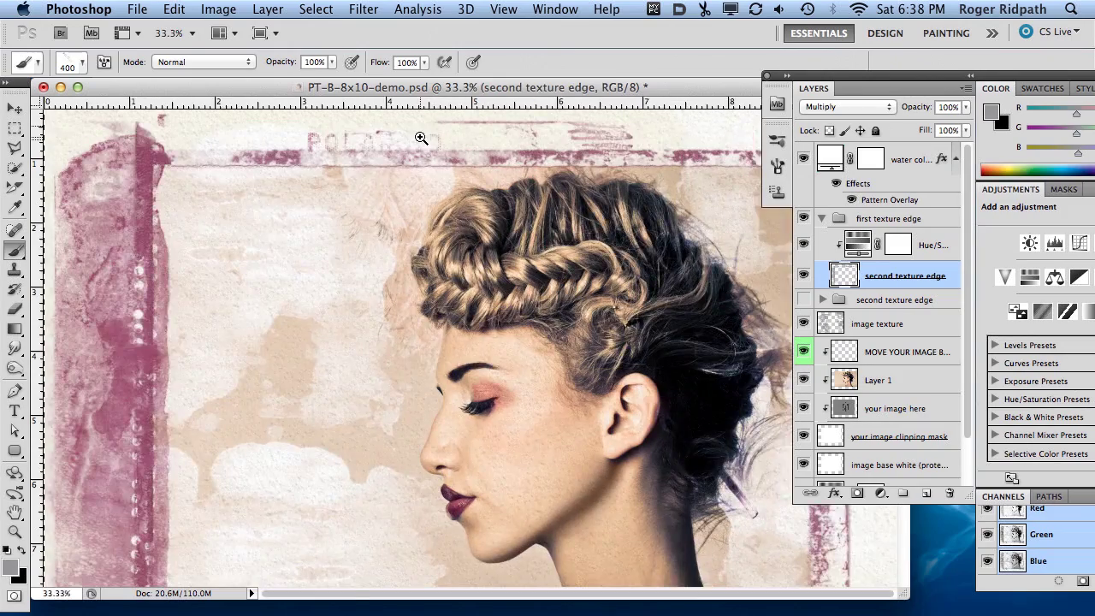
left_click(421, 138, "super")
left_click(426, 144, "super")
left_click(427, 145, "super")
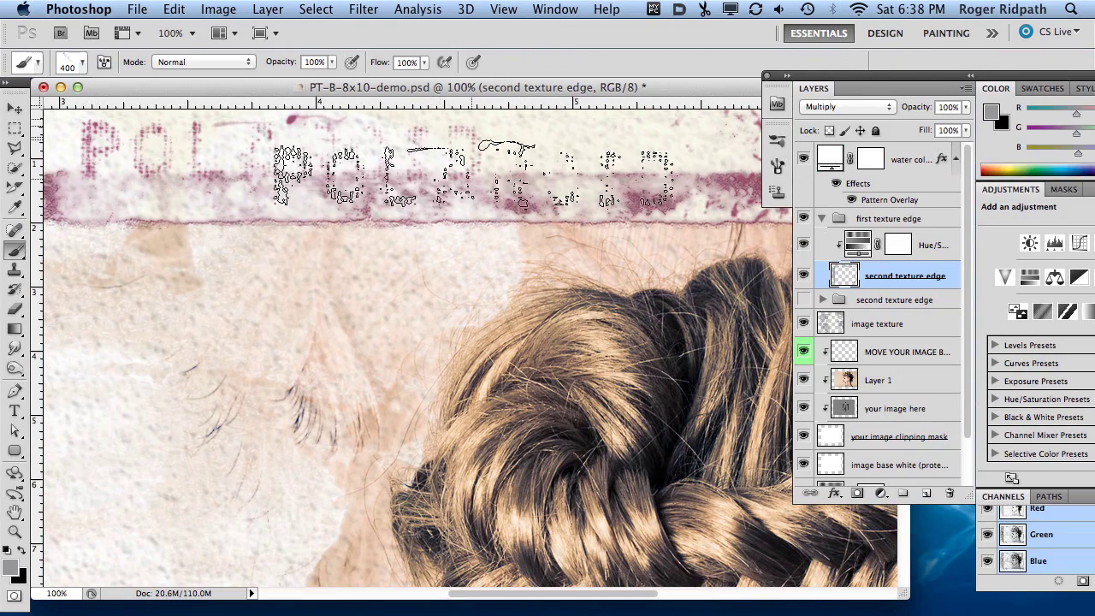
key("shift+Down")
key("shift+Down")
key("shift+Down")
key("shift+Down")
key("shift+Down")
key("shift+Down")
key("shift+Down")
key("shift+Down")
key("shift+Down")
key("shift+Left")
key("shift+Left")
key("shift+Left")
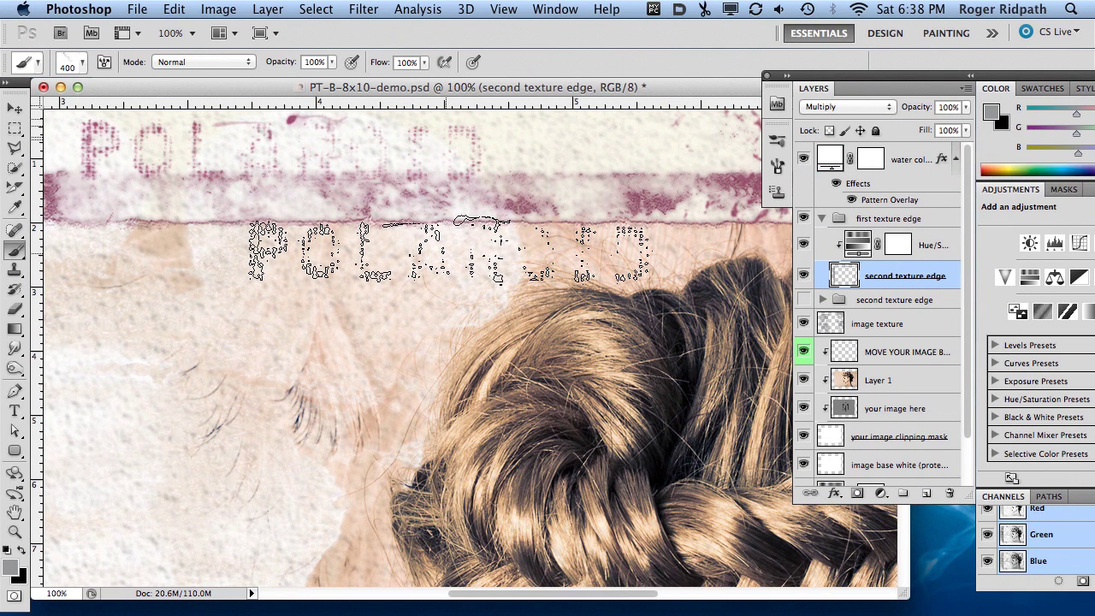
left_click_drag(359, 257, 51, 107)
Step: Zoom out to 16.7% to view the full framed portrait and deselect the canvas
left_click(14, 108)
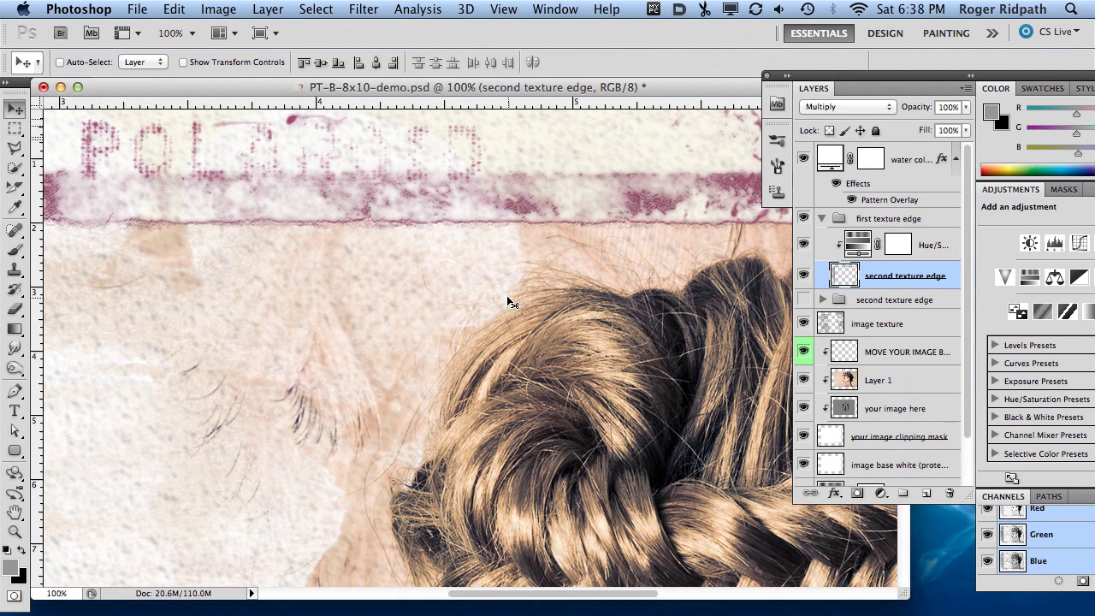
left_click(515, 346, "alt")
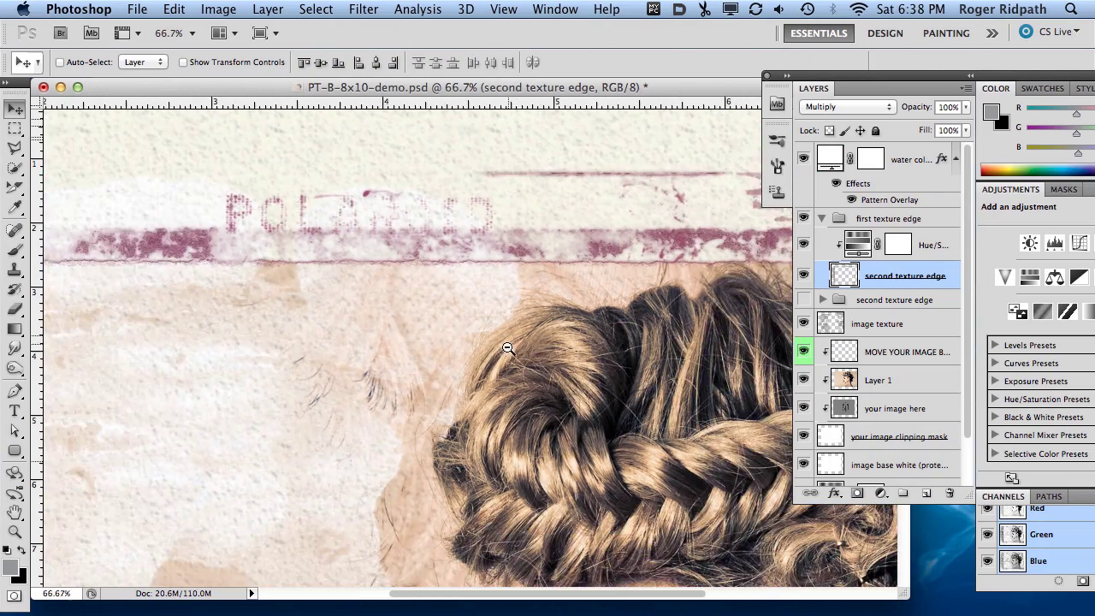
left_click(519, 415, "alt")
left_click(519, 417, "alt")
left_click(519, 419, "alt")
left_click(519, 419, "alt")
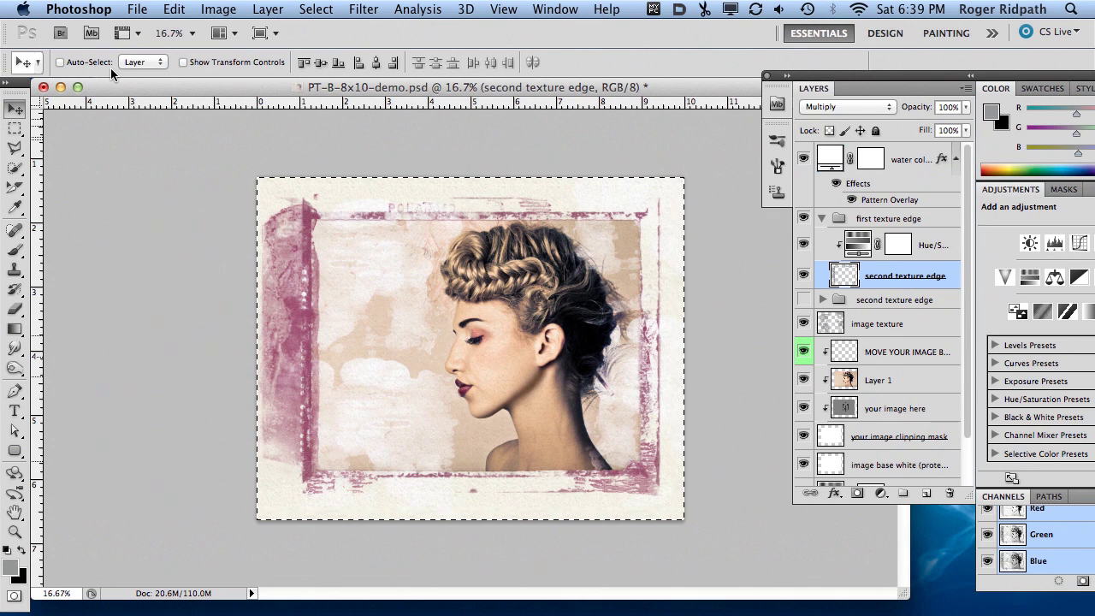
key("super+d")
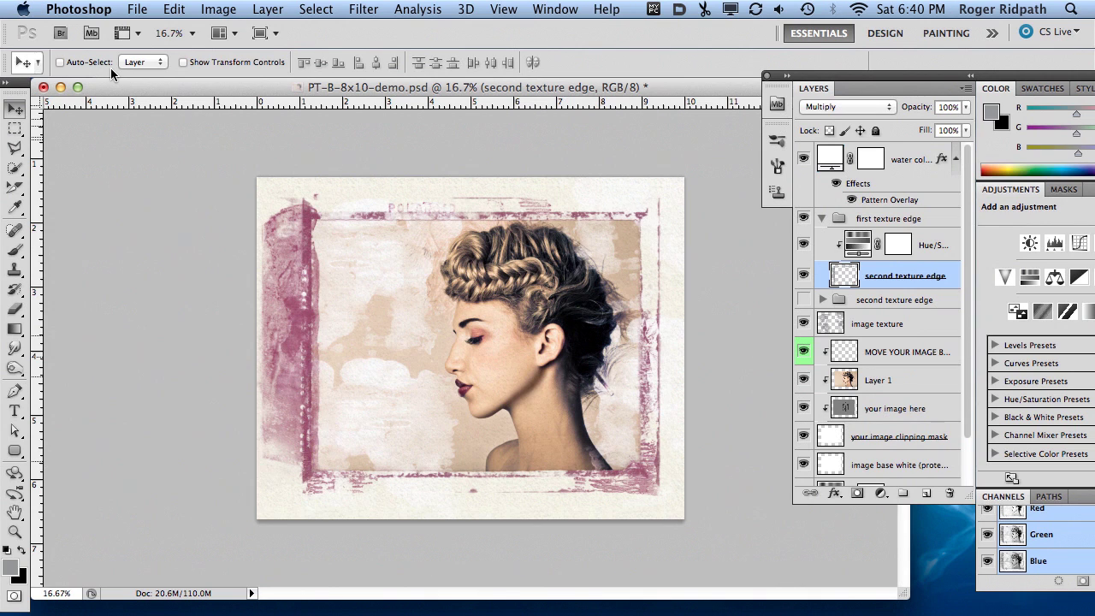